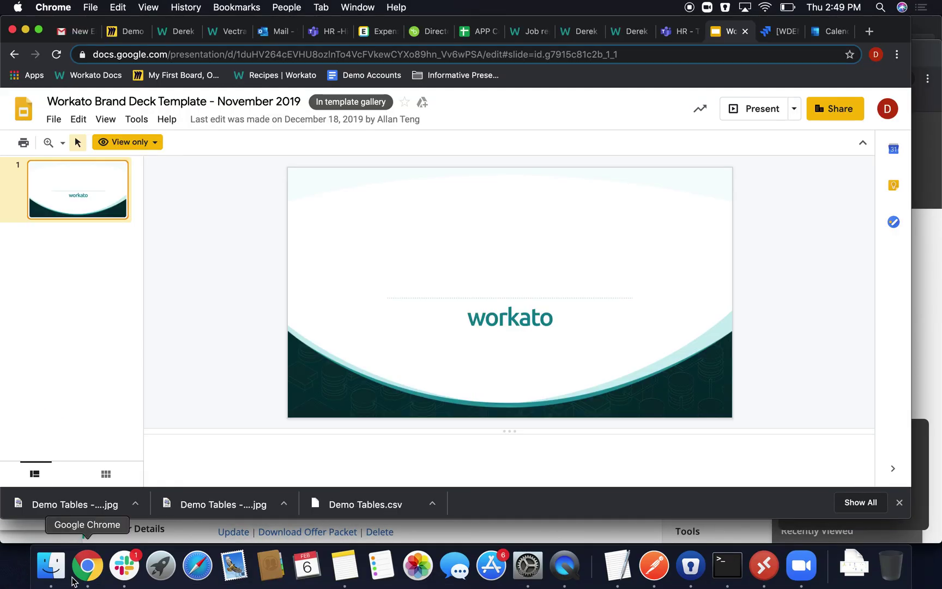
# - Bring up the candidate's Greenhouse page for A Tech Job
pyautogui.rightClick(75, 581)
pyautogui.click(130, 397)
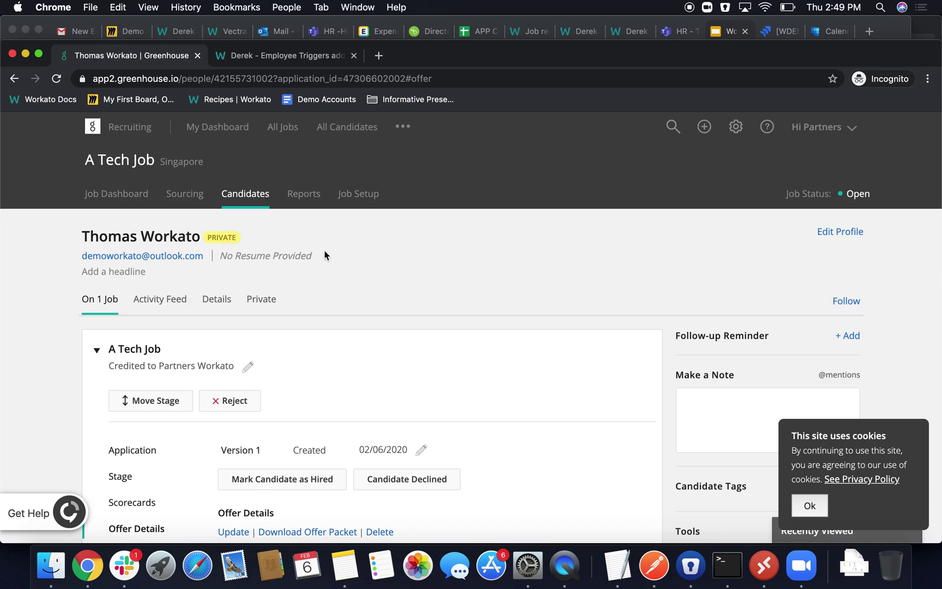
pyautogui.scroll(-5, 325, 254)
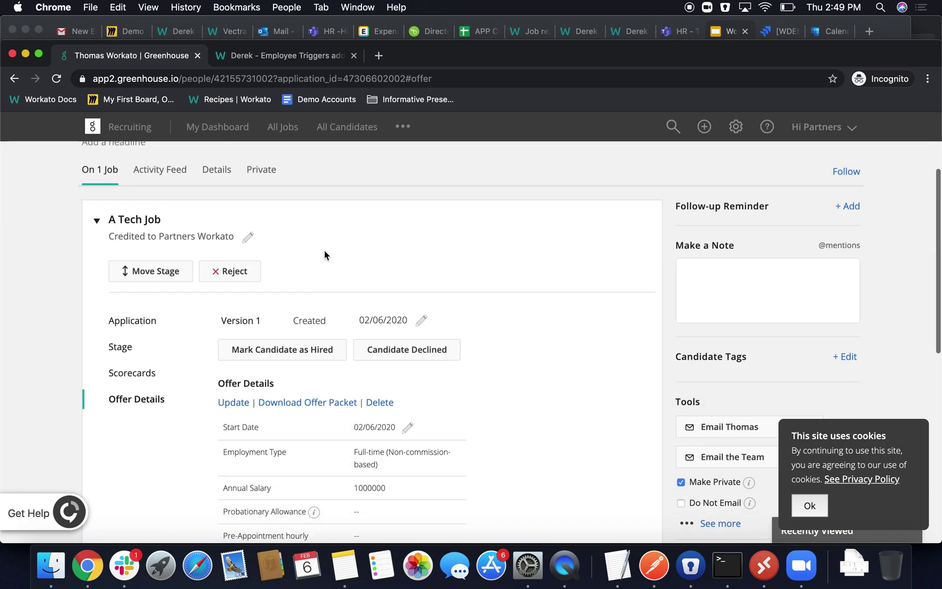
pyautogui.scroll(-2, 325, 254)
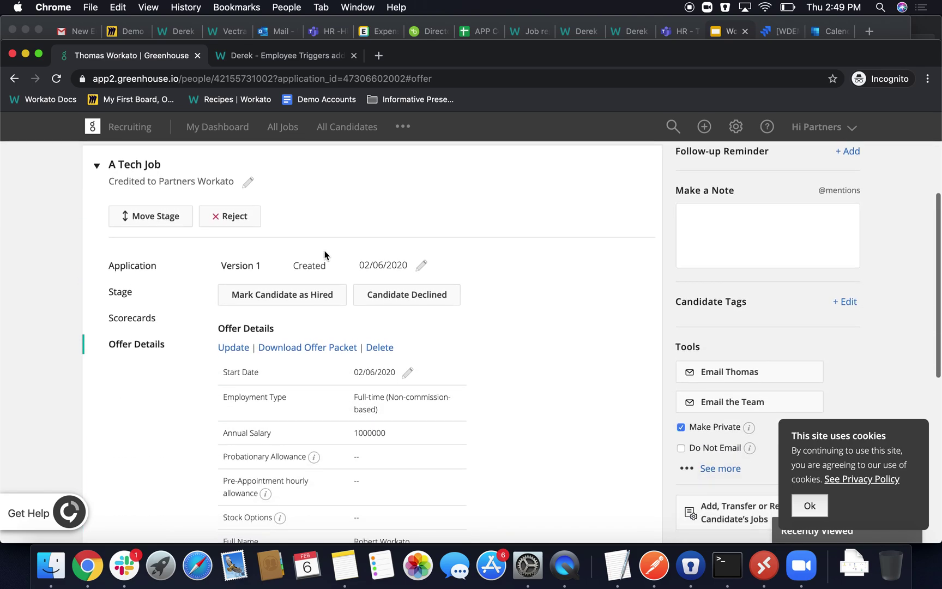
# - Mark the candidate as hired, correcting the offer's Full Name first name to match, and save
pyautogui.click(274, 296)
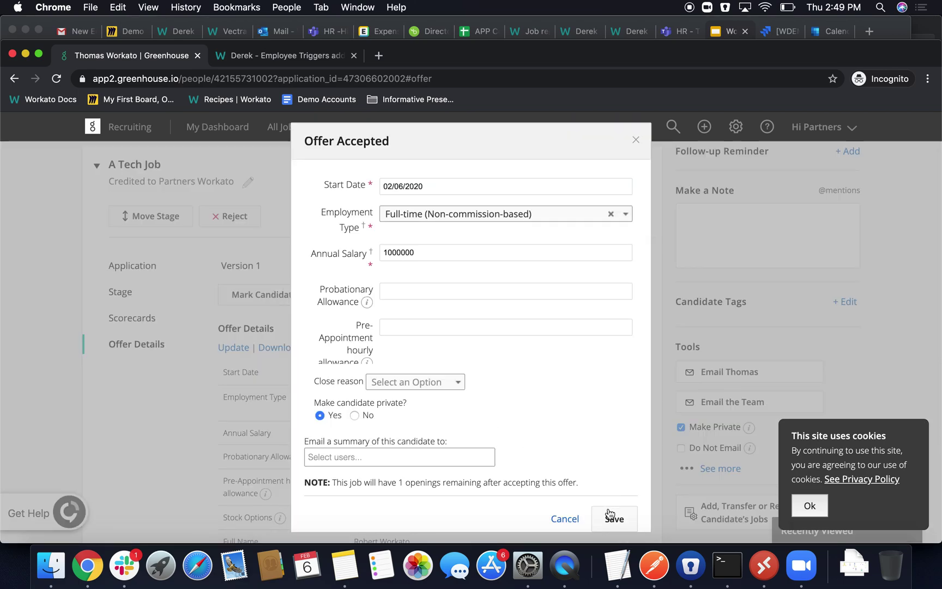
pyautogui.scroll(-3, 505, 248)
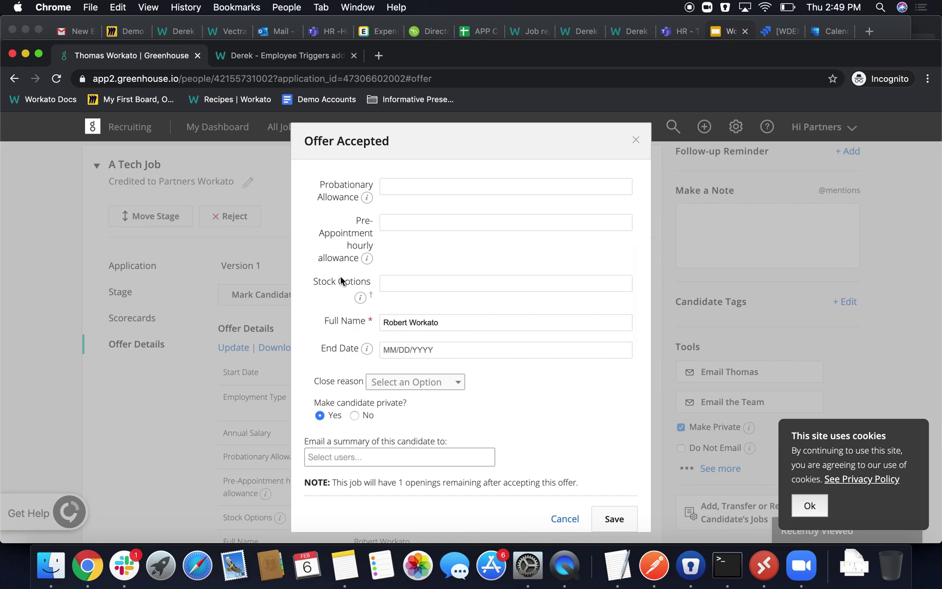
pyautogui.moveTo(408, 323); pyautogui.dragTo(351, 322)
pyautogui.press('BackSpace')
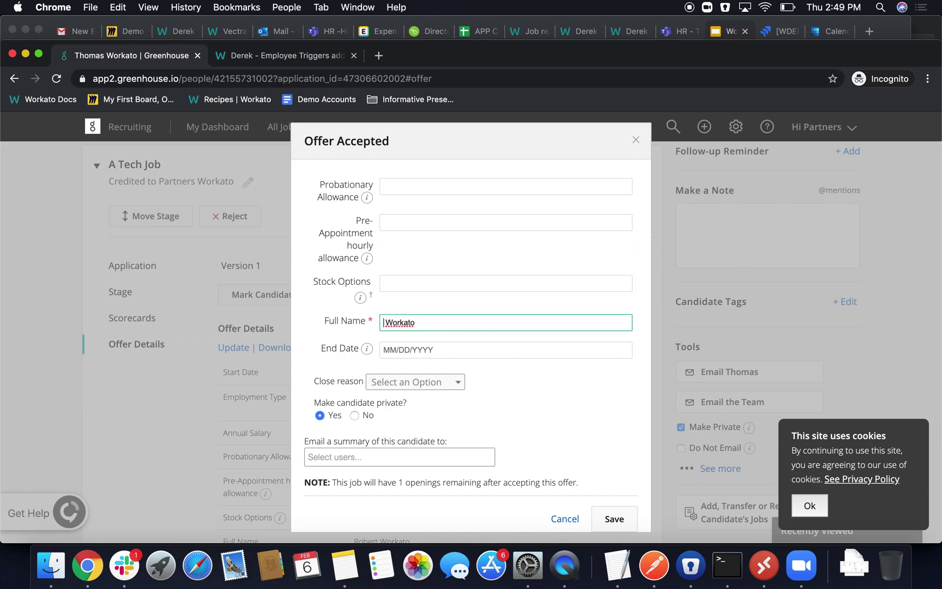
pyautogui.write('Thomas')
pyautogui.click(614, 509)
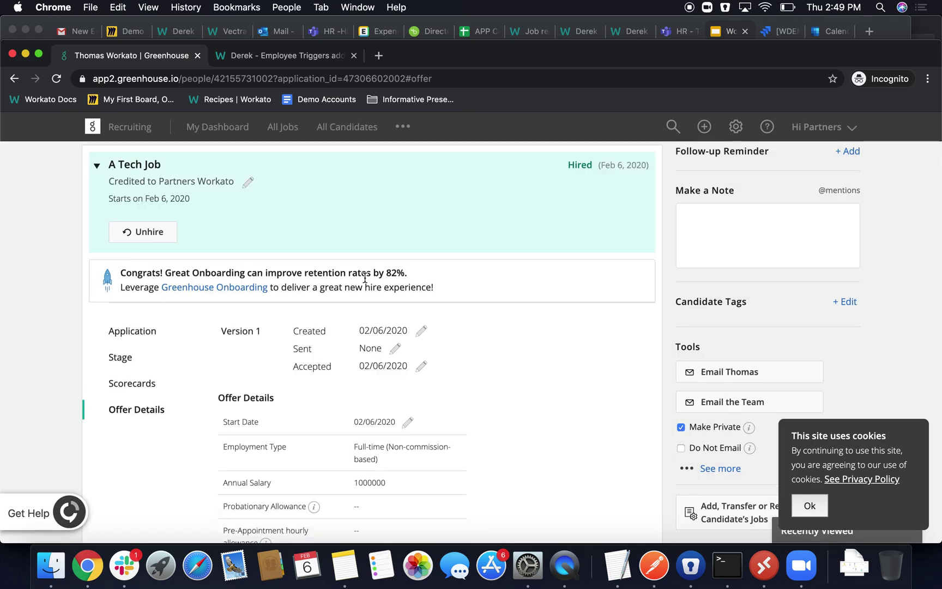
pyautogui.scroll(3, 364, 278)
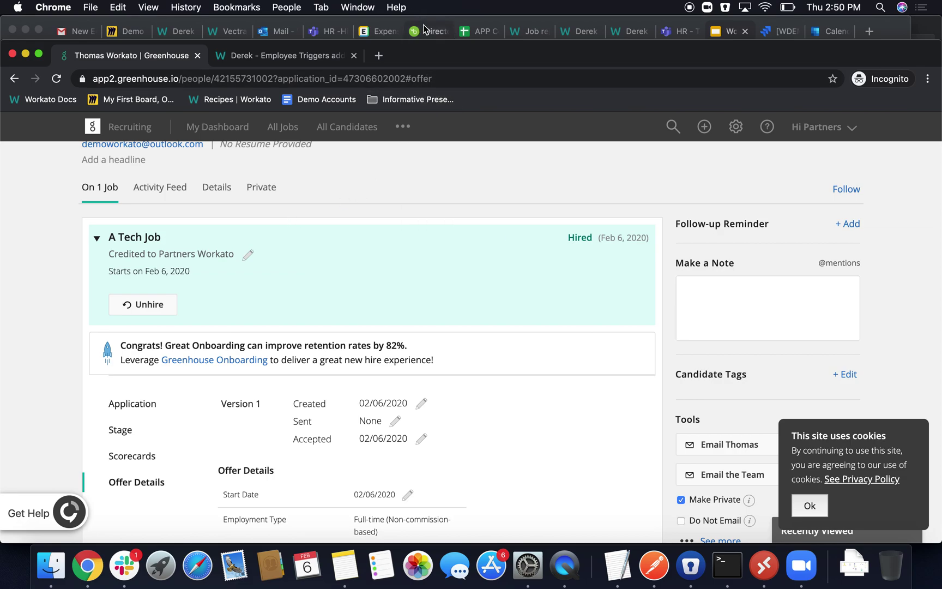
pyautogui.click(175, 32)
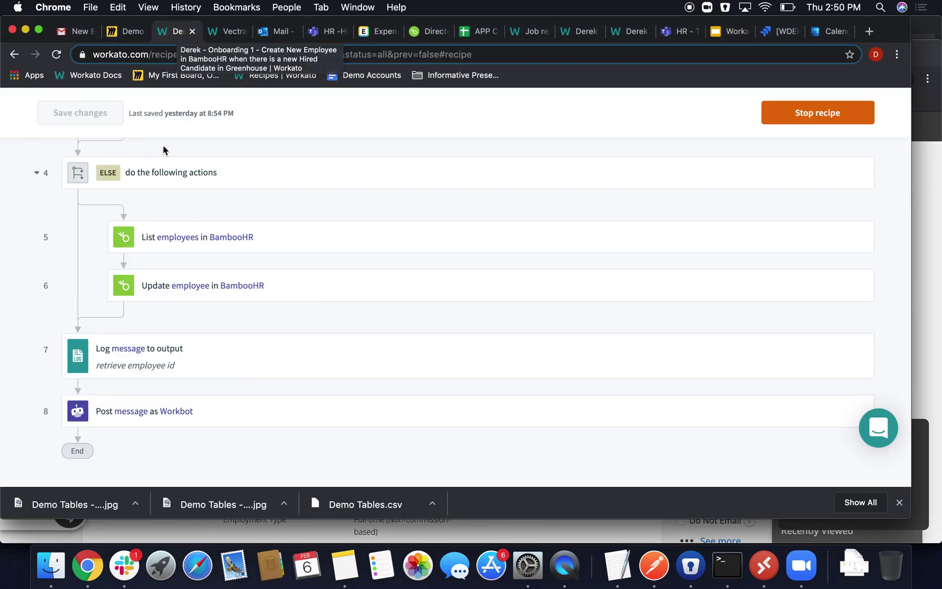
# - Open the recipe's job history and check for new jobs immediately
pyautogui.scroll(15, 181, 223)
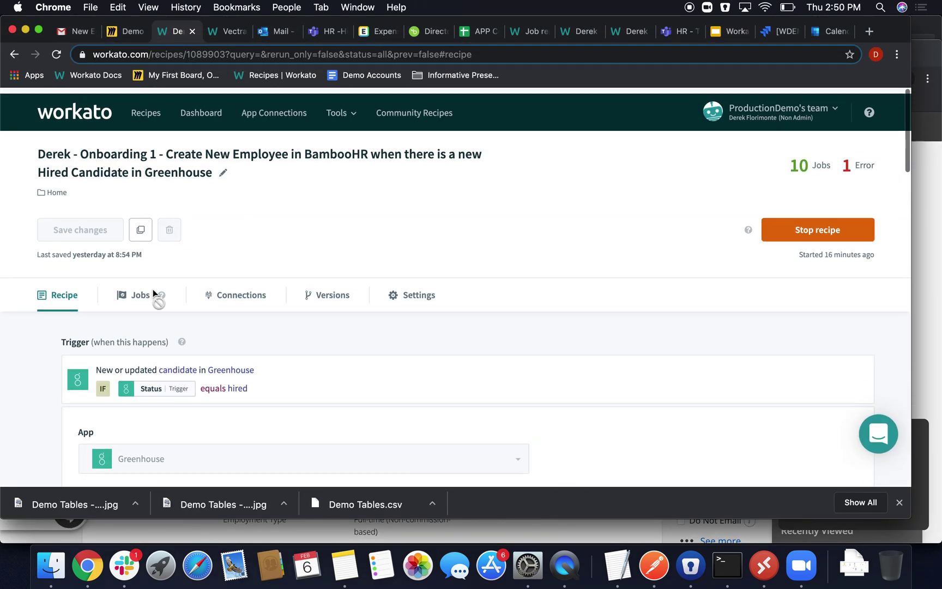
pyautogui.click(137, 290)
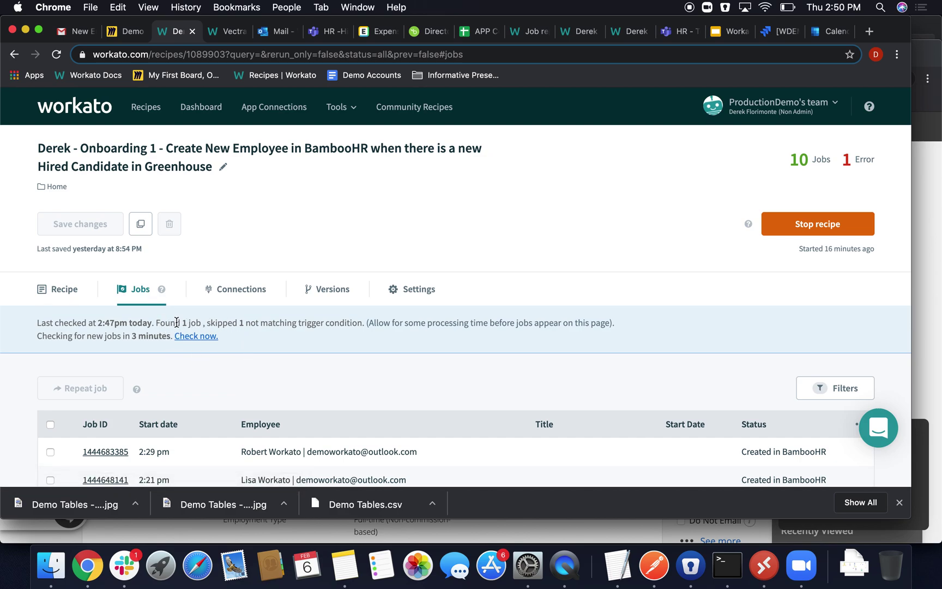
pyautogui.click(206, 336)
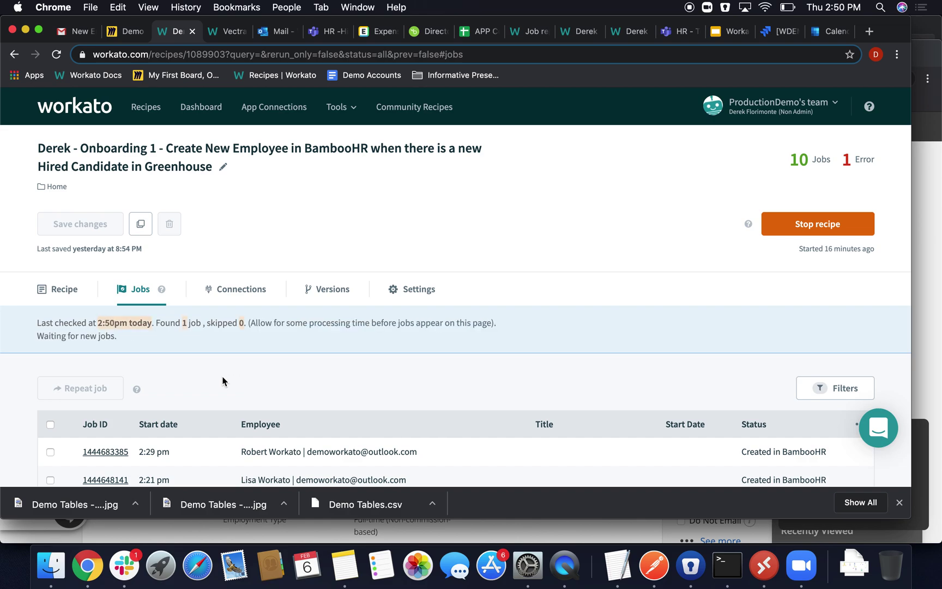
# - Reload the job history until the new hire's Created in BambooHR job appears
pyautogui.moveTo(174, 322); pyautogui.dragTo(192, 324)
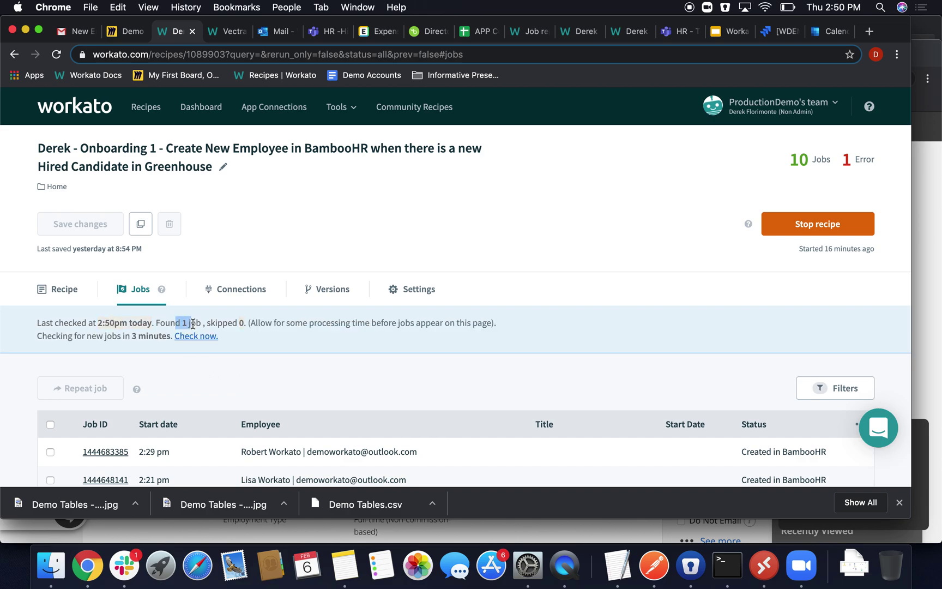
pyautogui.click(260, 345)
pyautogui.scroll(-1, 261, 345)
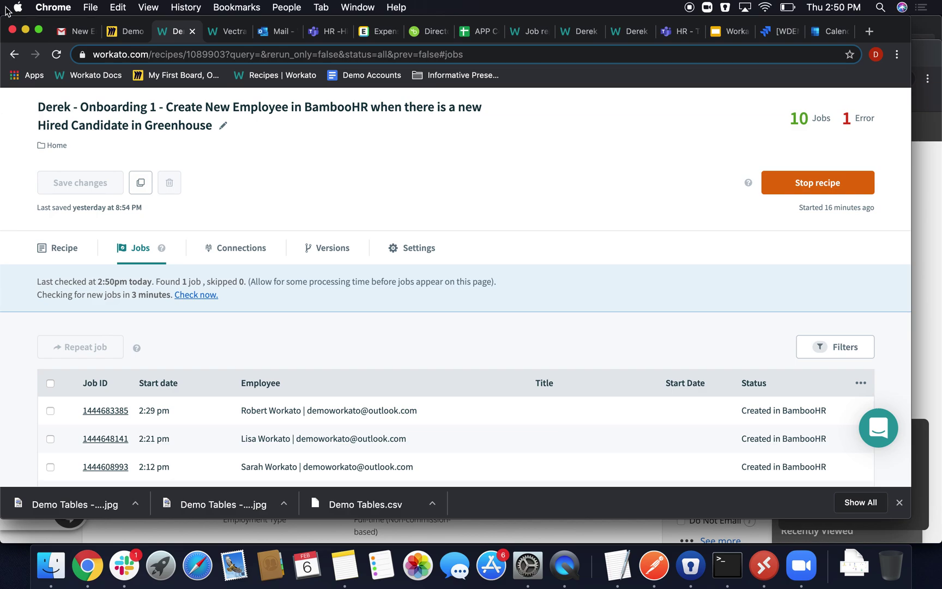
pyautogui.click(56, 54)
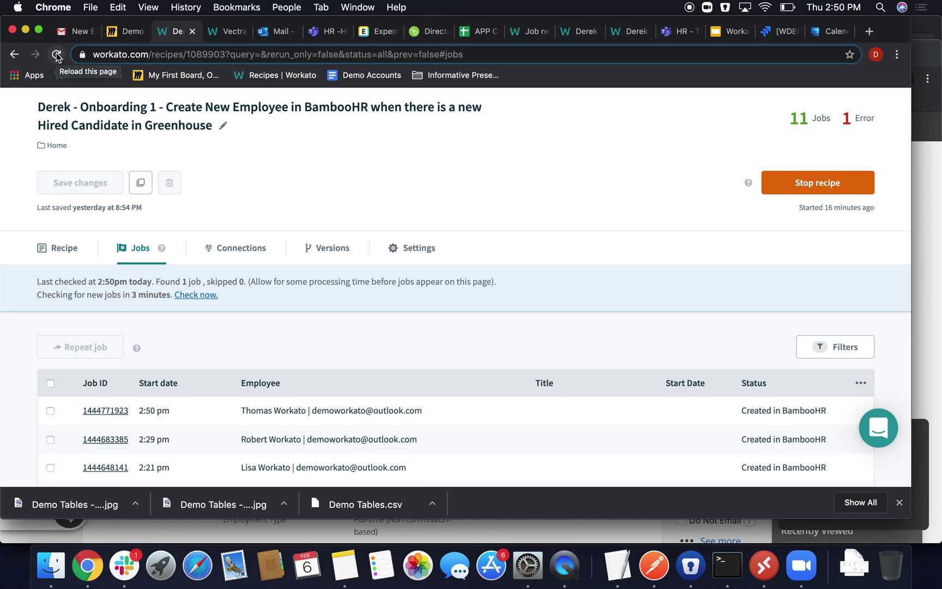
pyautogui.click(56, 54)
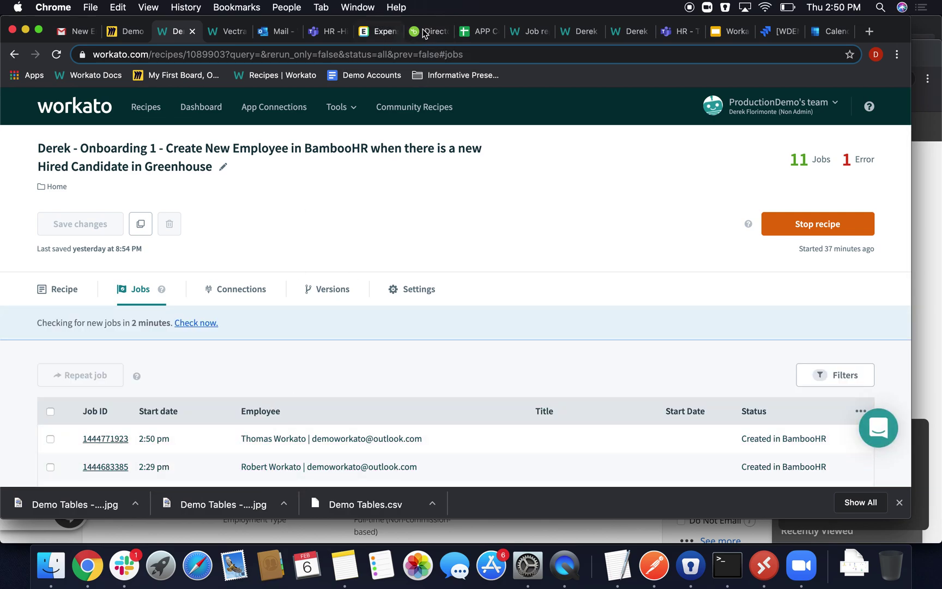
pyautogui.click(428, 32)
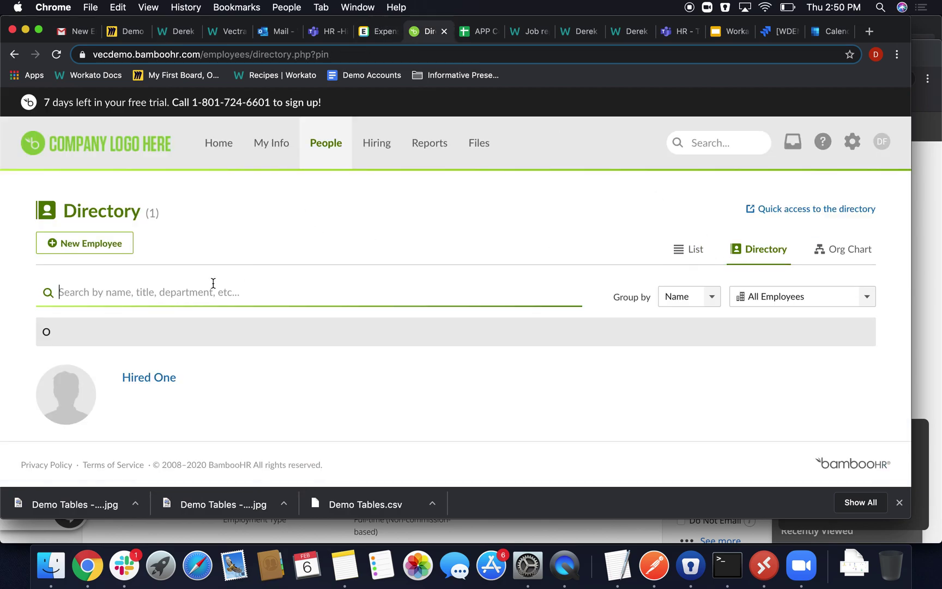
# - Reload the BambooHR directory and scroll down to the newly hired employee
pyautogui.click(57, 54)
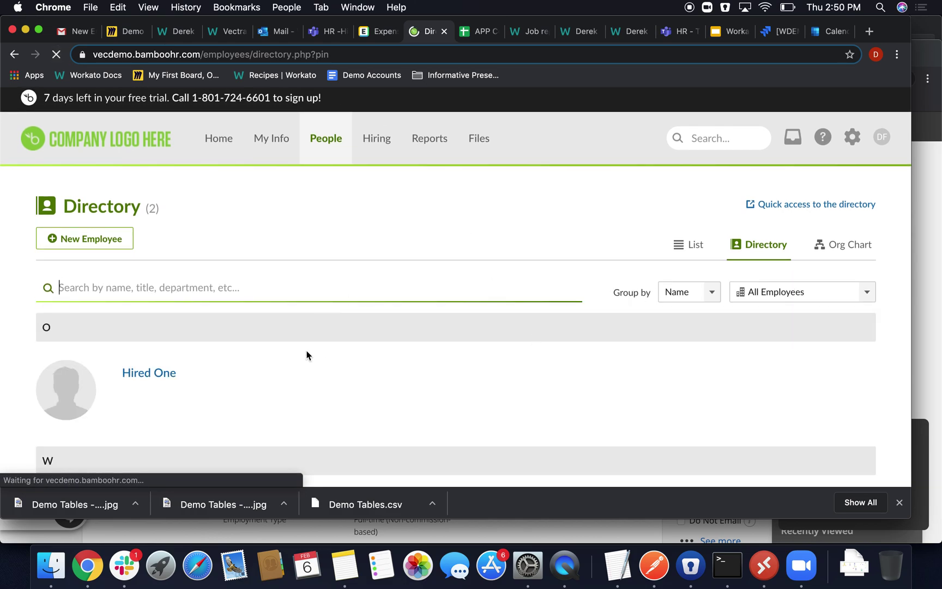
pyautogui.scroll(-3, 306, 353)
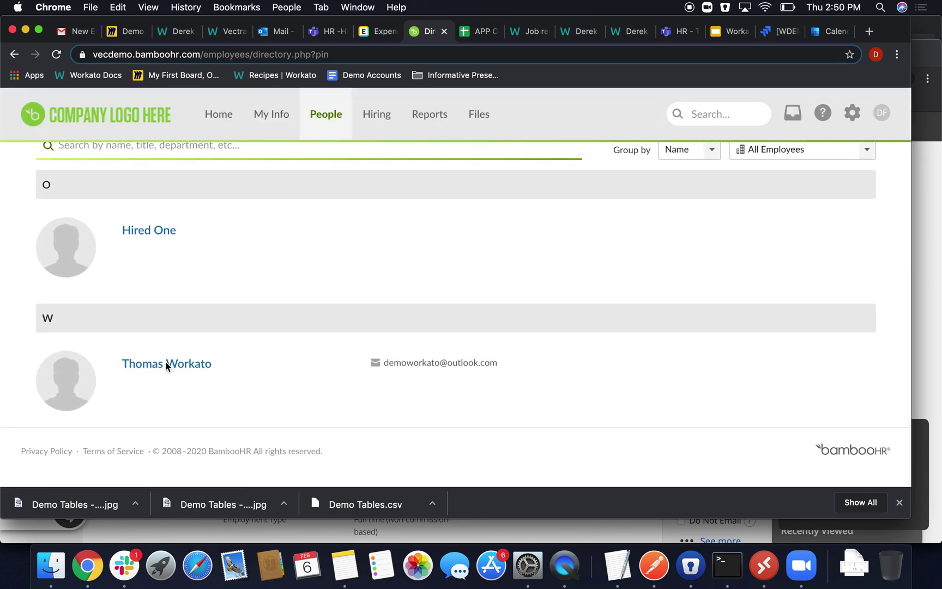
# - Approve Create Expensify User on the Workbot card in the HR -Hiring Approvals channel
pyautogui.click(326, 33)
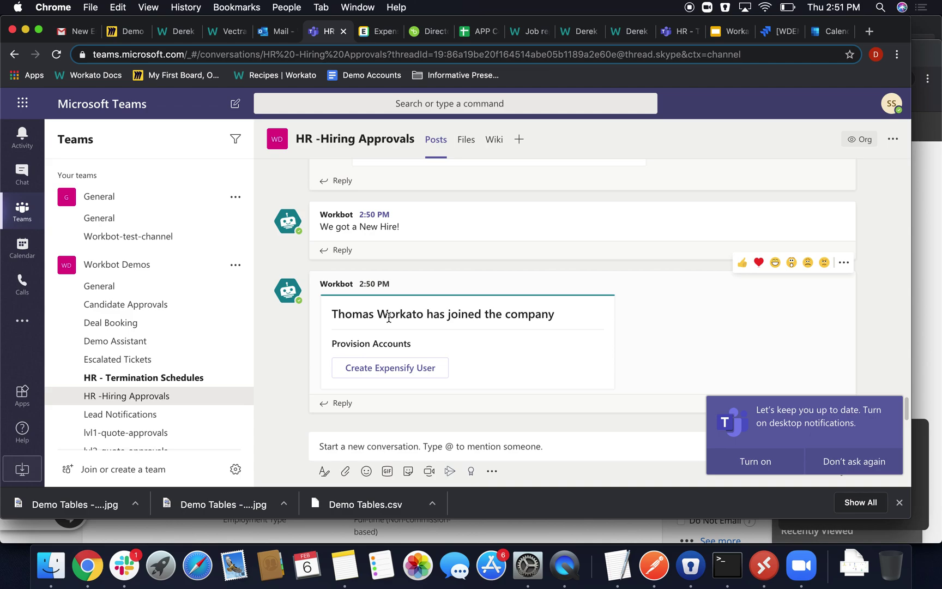
pyautogui.click(380, 366)
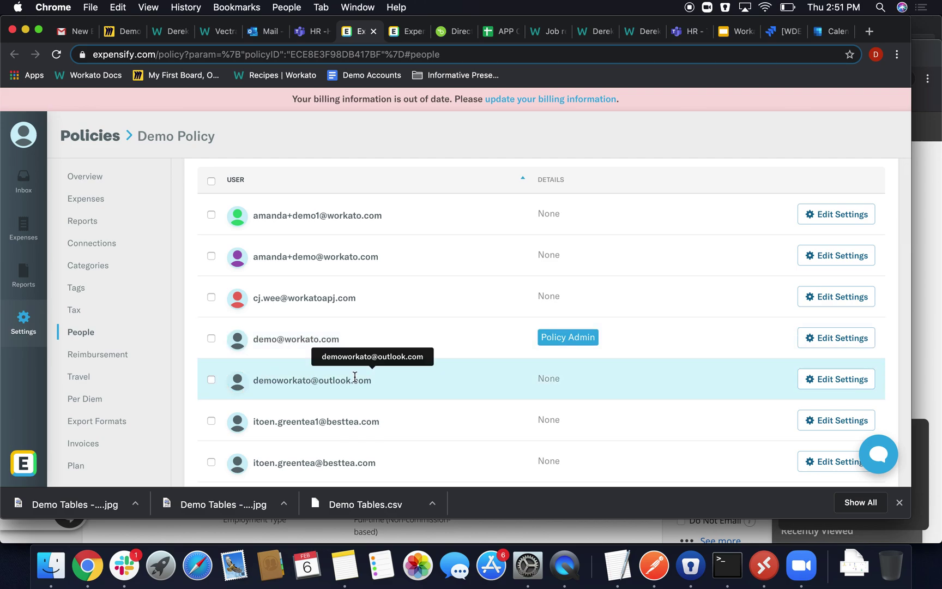
# - Find the new hire in Expensify's Demo Policy people list, then return to Teams
pyautogui.scroll(-3, 466, 393)
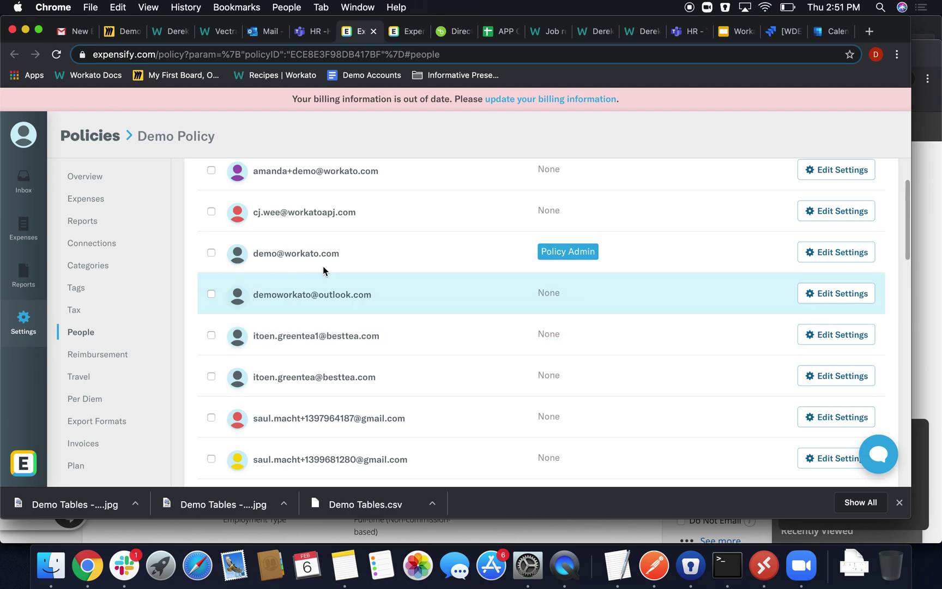
pyautogui.scroll(2, 323, 270)
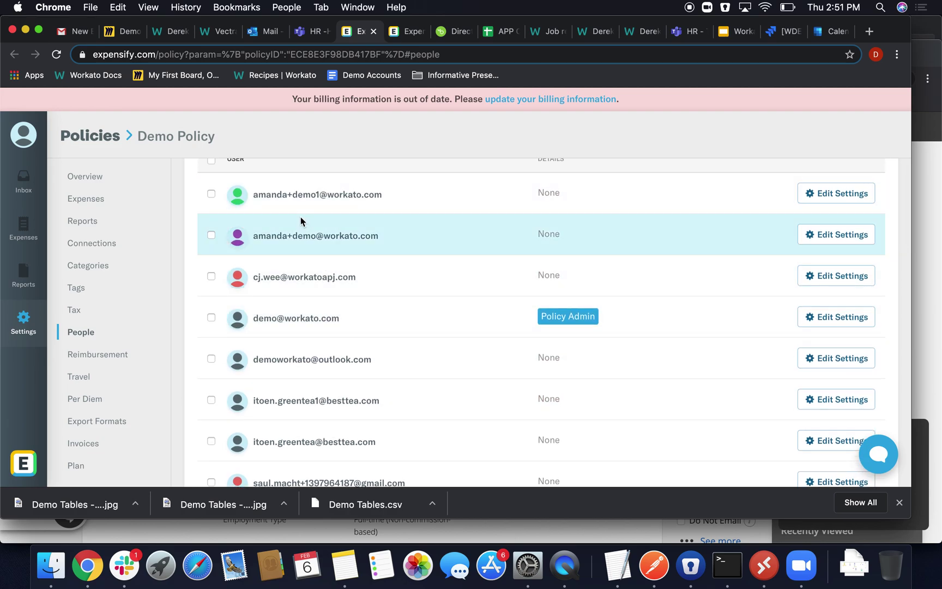
pyautogui.click(305, 36)
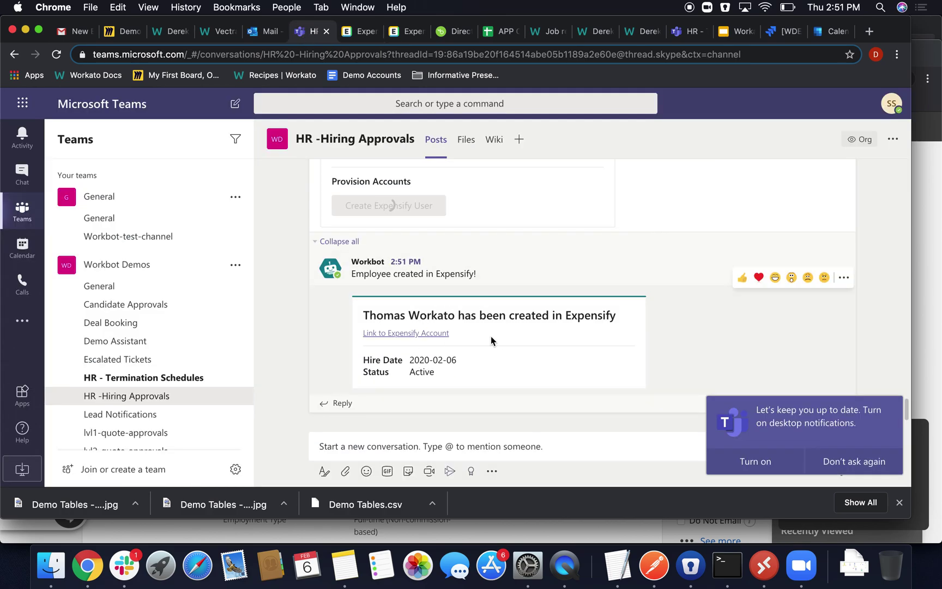
# - Switch to Gmail and go back to the inbox list
pyautogui.click(75, 33)
pyautogui.click(70, 195)
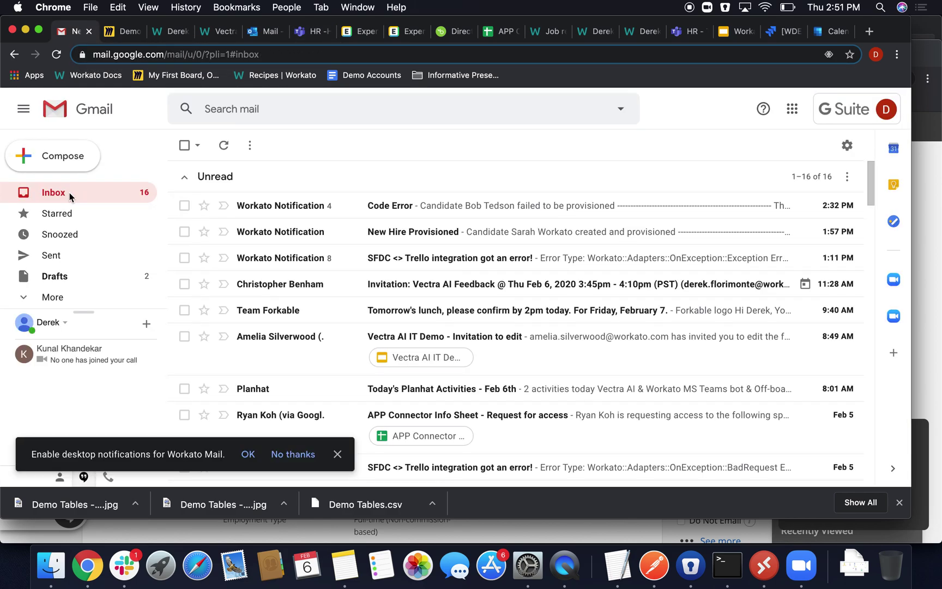
# - Refresh Gmail, open the 'New Employee … has been created!' email and highlight its welcome text
pyautogui.click(224, 146)
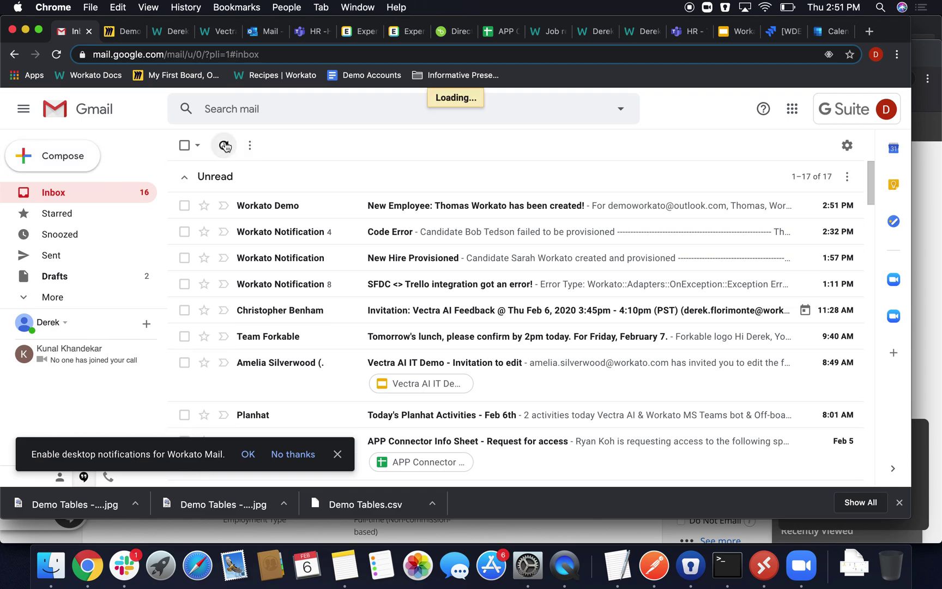
pyautogui.click(495, 213)
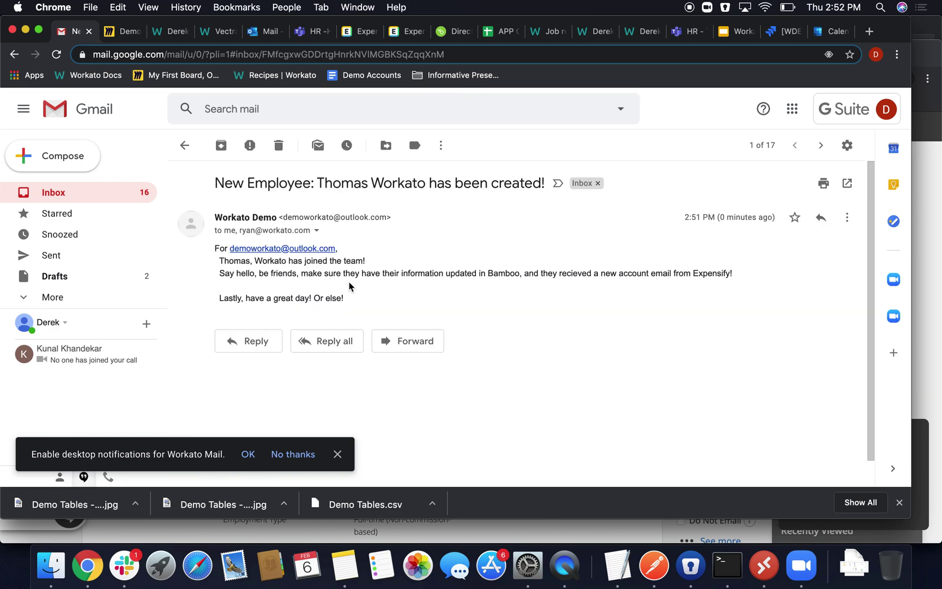
pyautogui.moveTo(357, 305); pyautogui.dragTo(229, 257)
pyautogui.moveTo(214, 248); pyautogui.dragTo(242, 247)
pyautogui.click(228, 267)
pyautogui.moveTo(343, 297); pyautogui.dragTo(224, 266)
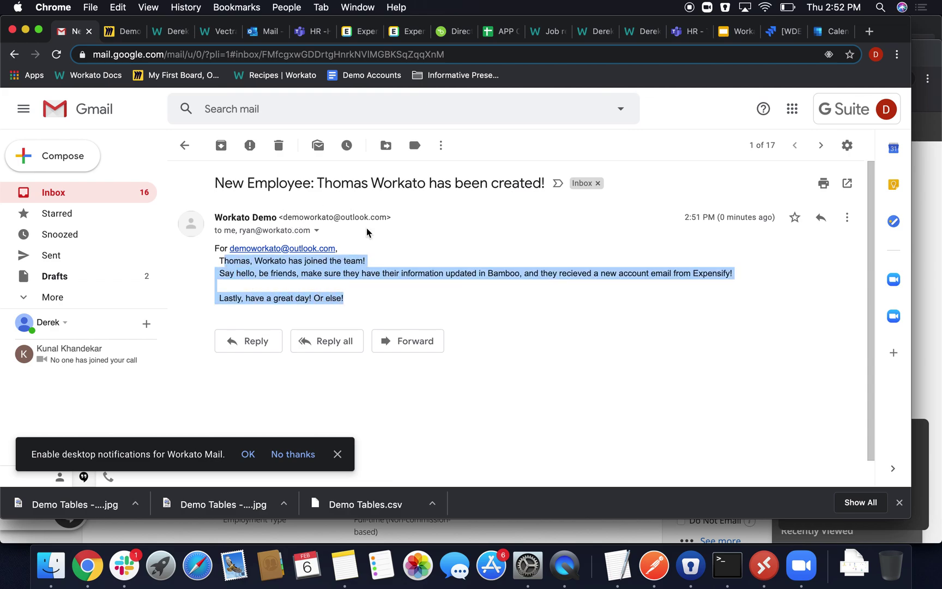
pyautogui.click(276, 282)
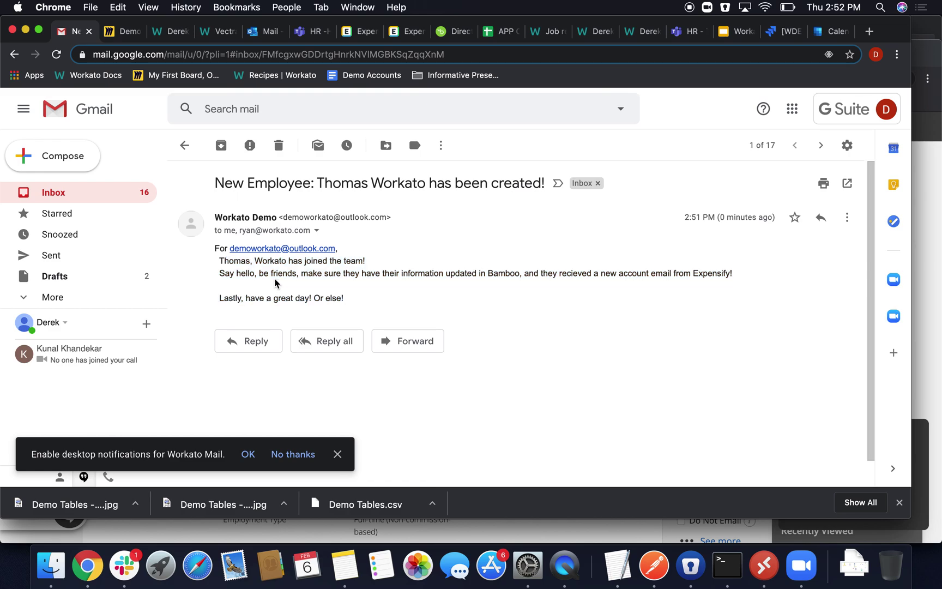
# - Show the Workato onboarding recipe's trigger and action steps
pyautogui.click(171, 35)
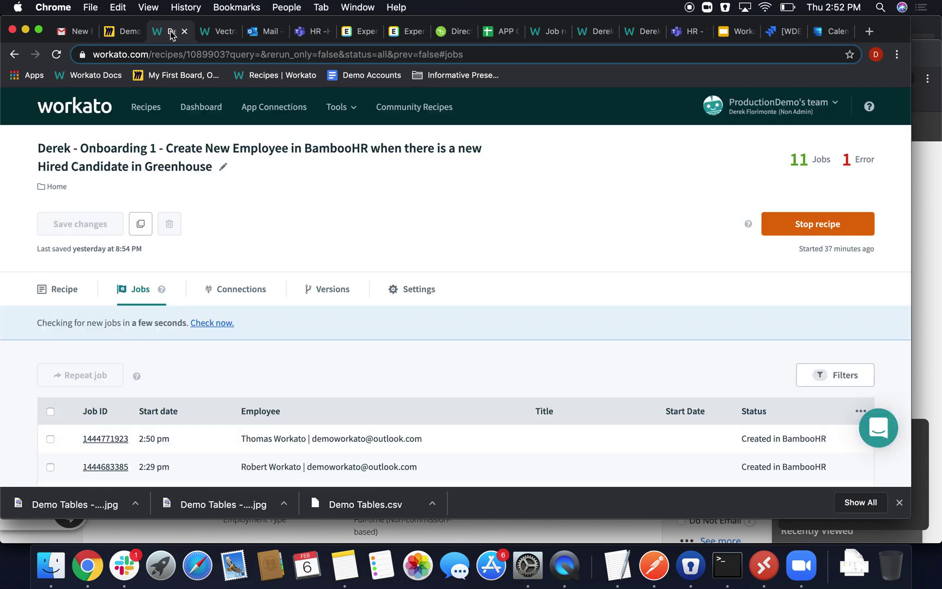
pyautogui.click(60, 291)
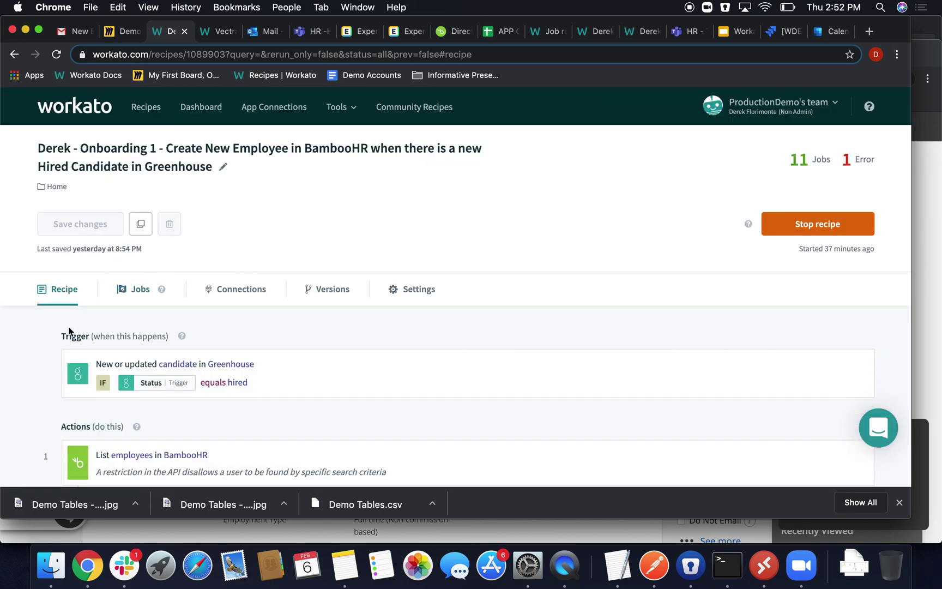
pyautogui.moveTo(61, 336); pyautogui.dragTo(90, 334)
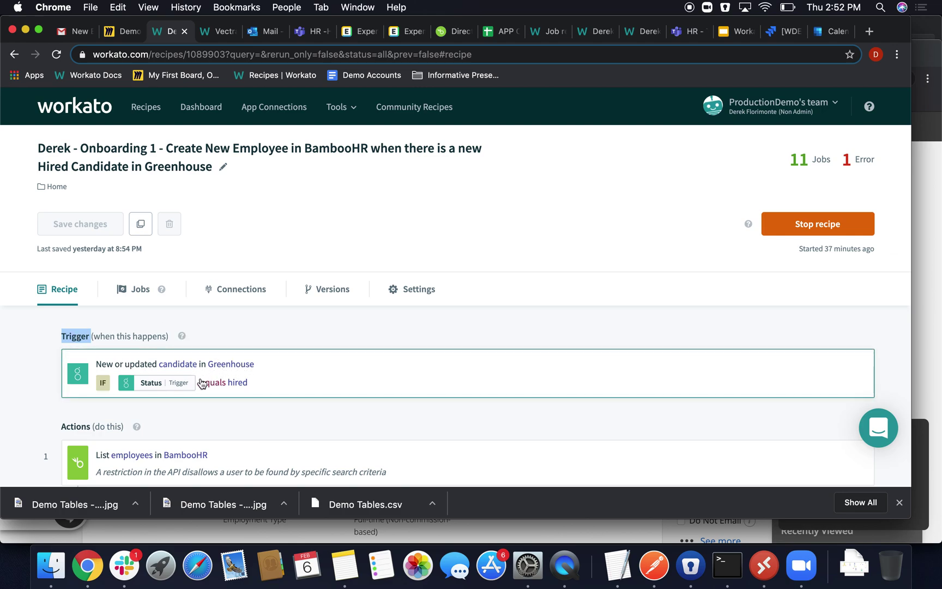
pyautogui.click(258, 364)
# - Expand the Greenhouse trigger to review its Status equals hired condition
pyautogui.click(258, 364)
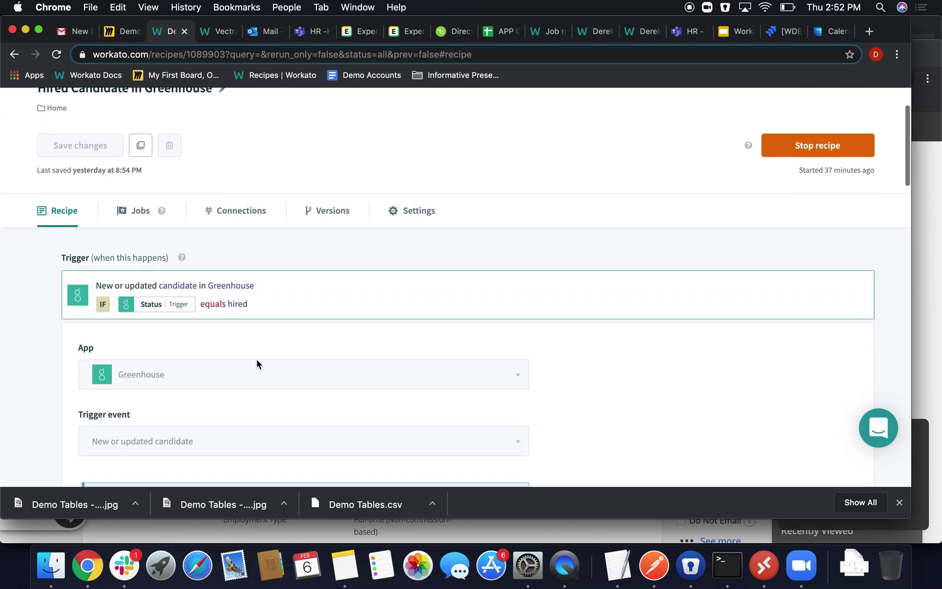
pyautogui.scroll(-5, 273, 271)
pyautogui.scroll(-5, 288, 272)
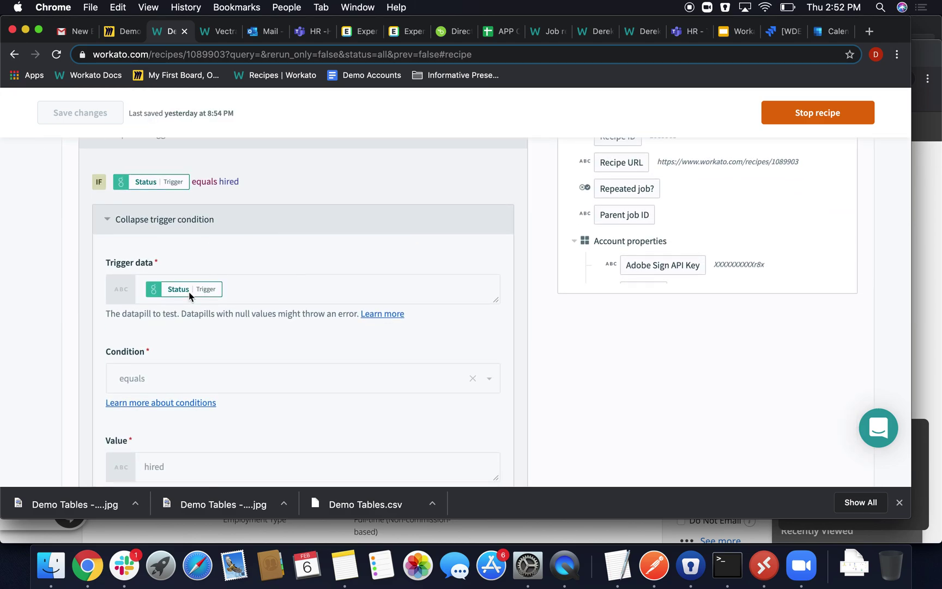
pyautogui.scroll(-5, 300, 303)
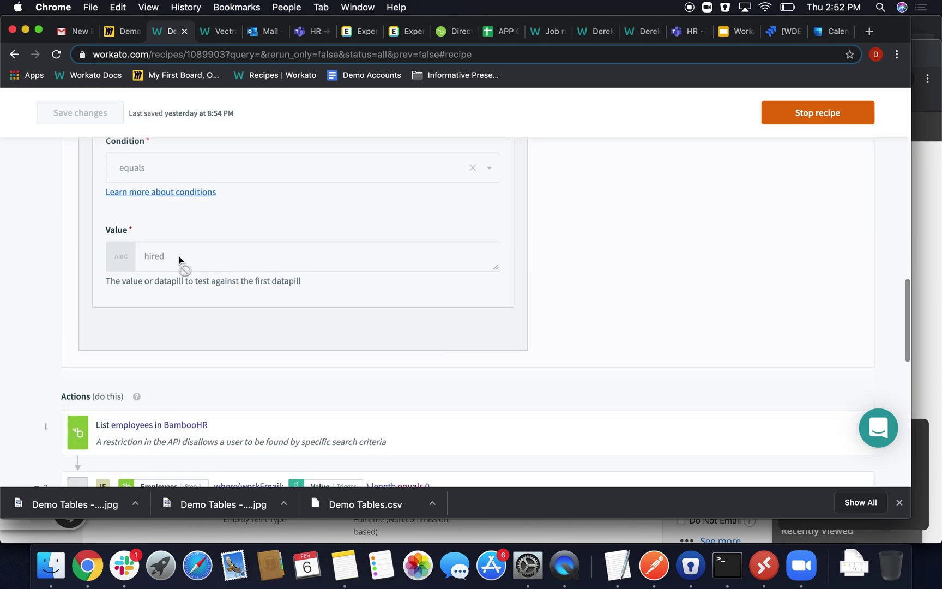
pyautogui.scroll(1, 179, 255)
pyautogui.scroll(7, 252, 290)
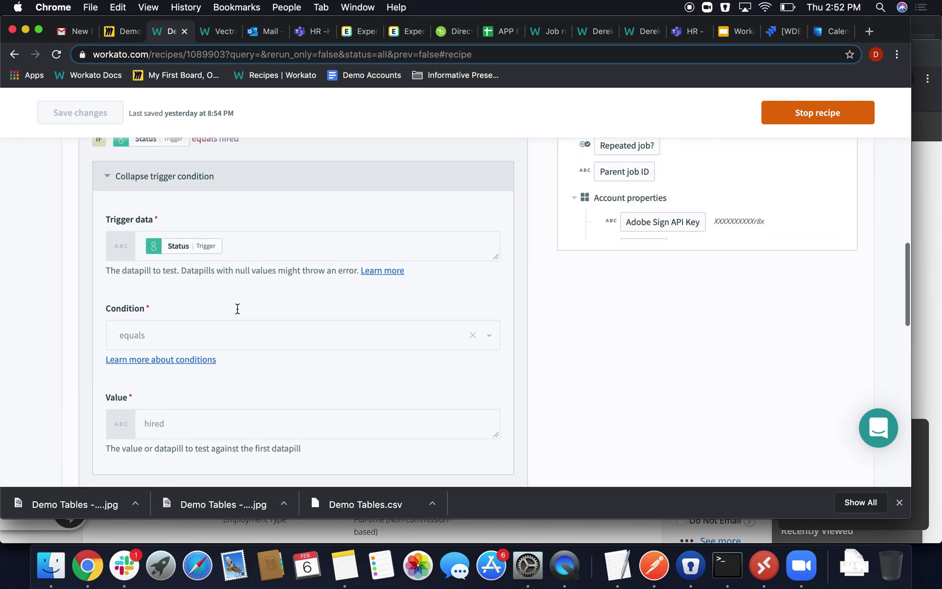
pyautogui.scroll(1, 345, 371)
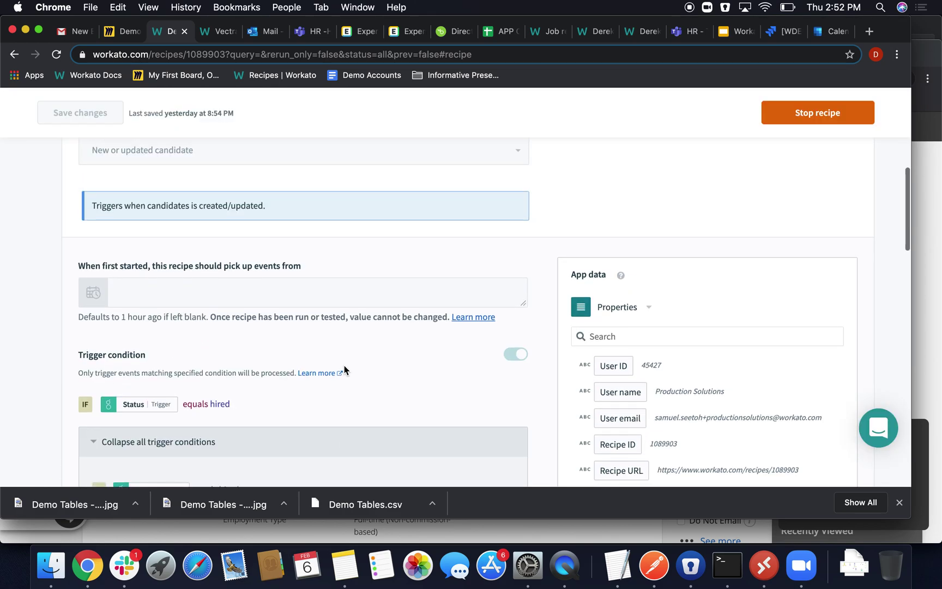
pyautogui.scroll(4, 152, 371)
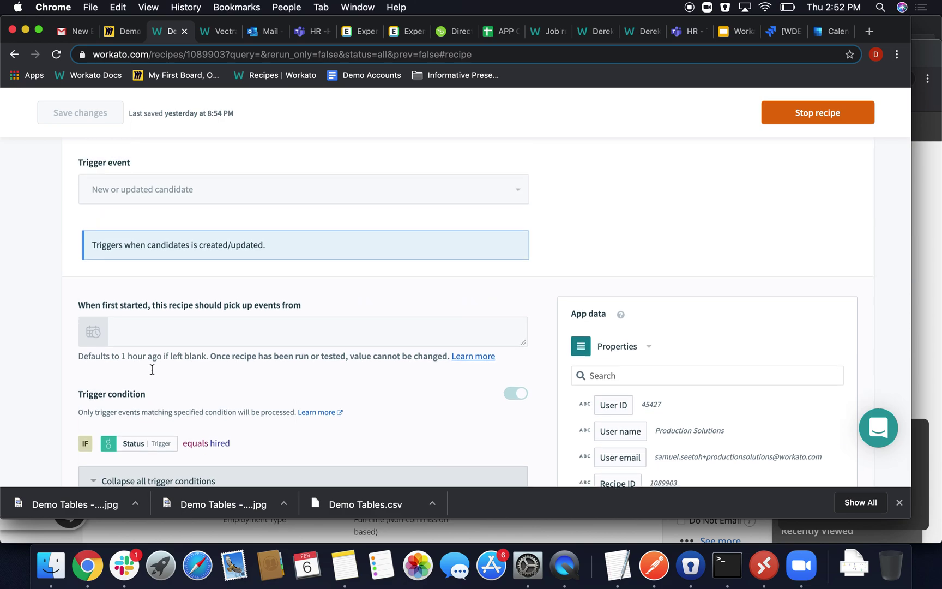
# - Collapse the trigger and scroll through actions 1–8, ending at Post message as Workbot
pyautogui.click(252, 209)
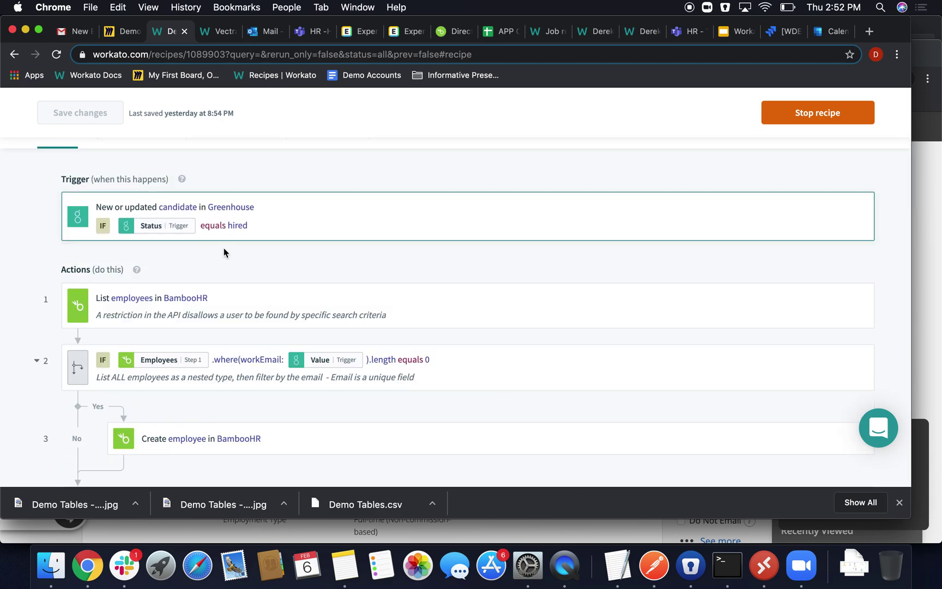
pyautogui.scroll(-1, 224, 247)
pyautogui.scroll(-1, 270, 220)
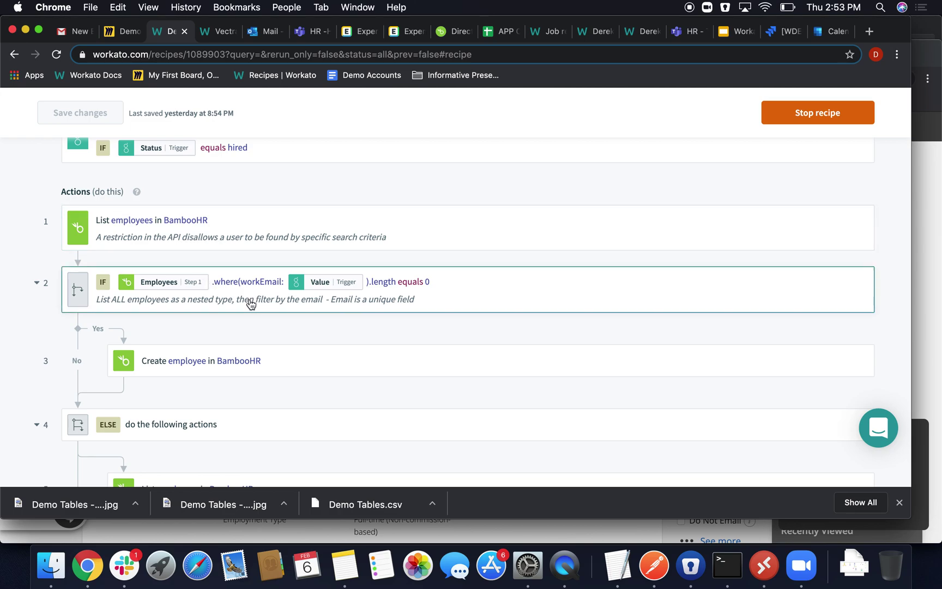
pyautogui.scroll(-3, 248, 307)
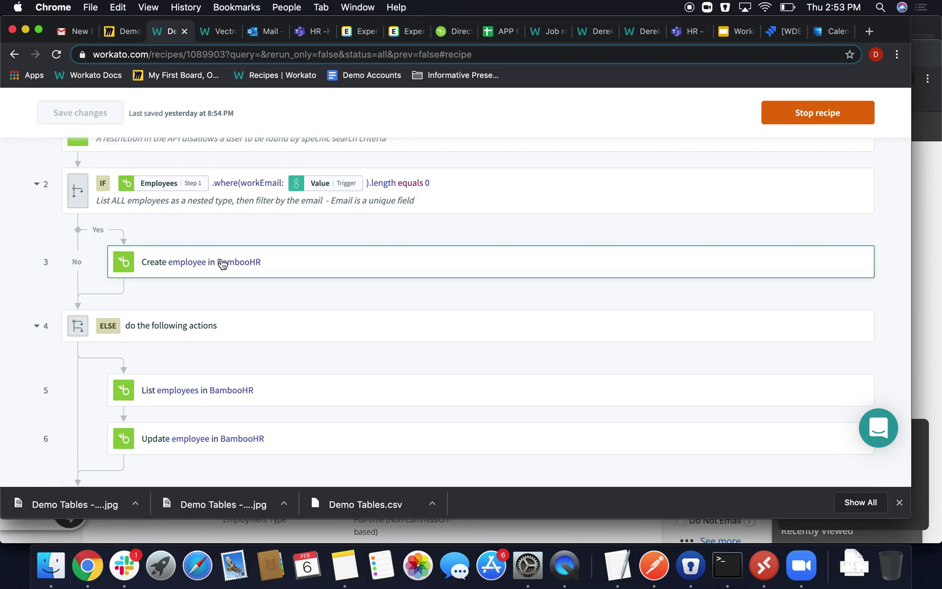
pyautogui.scroll(-4, 202, 436)
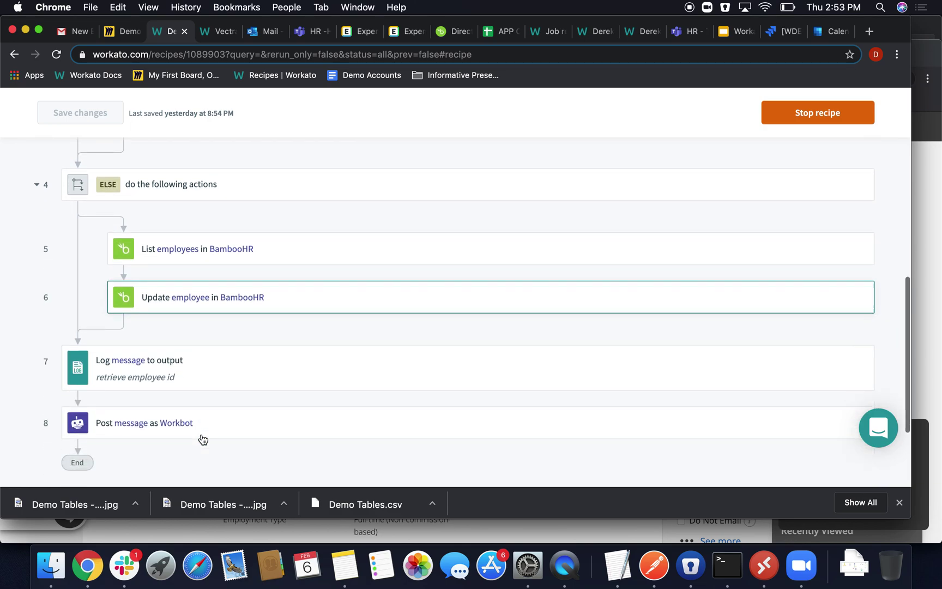
pyautogui.scroll(-1, 201, 438)
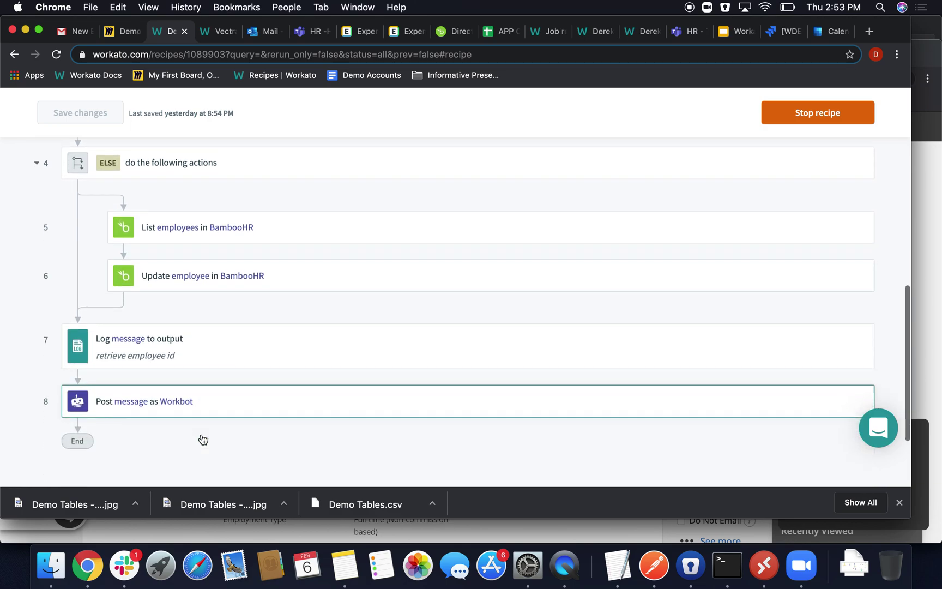
# - Review step 8's Create Expensify User button text, submit command and additional parameters
pyautogui.click(170, 403)
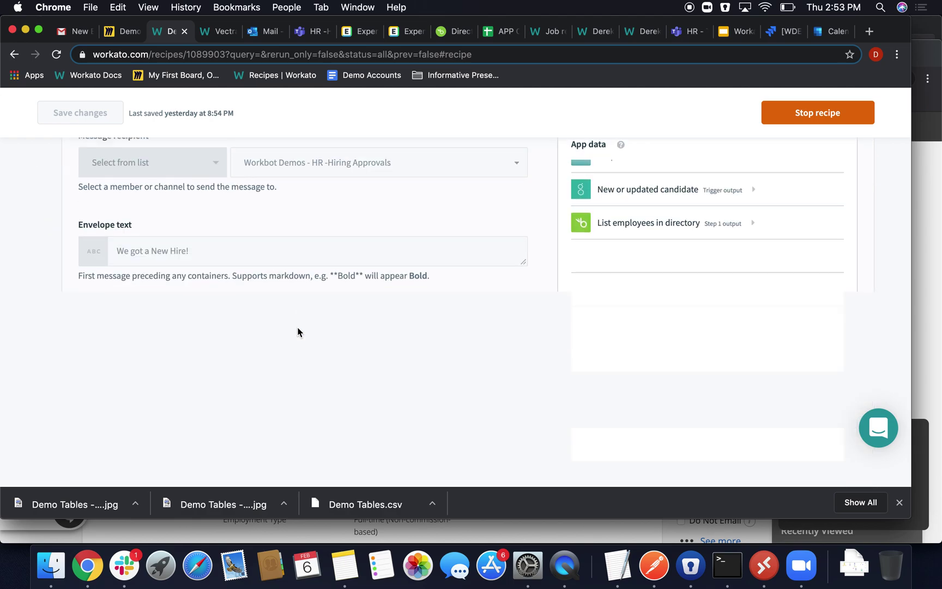
pyautogui.scroll(-10, 297, 331)
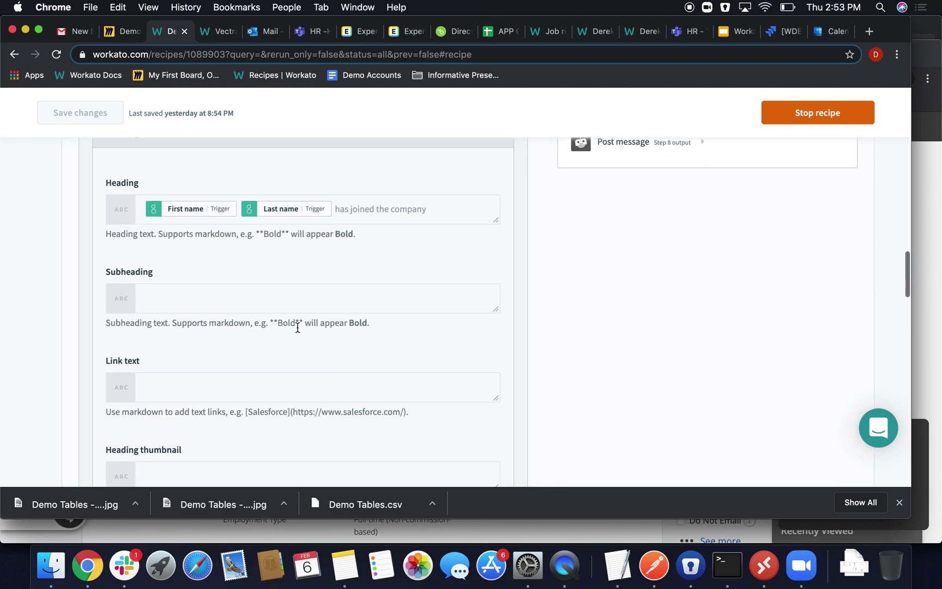
pyautogui.scroll(-10, 297, 332)
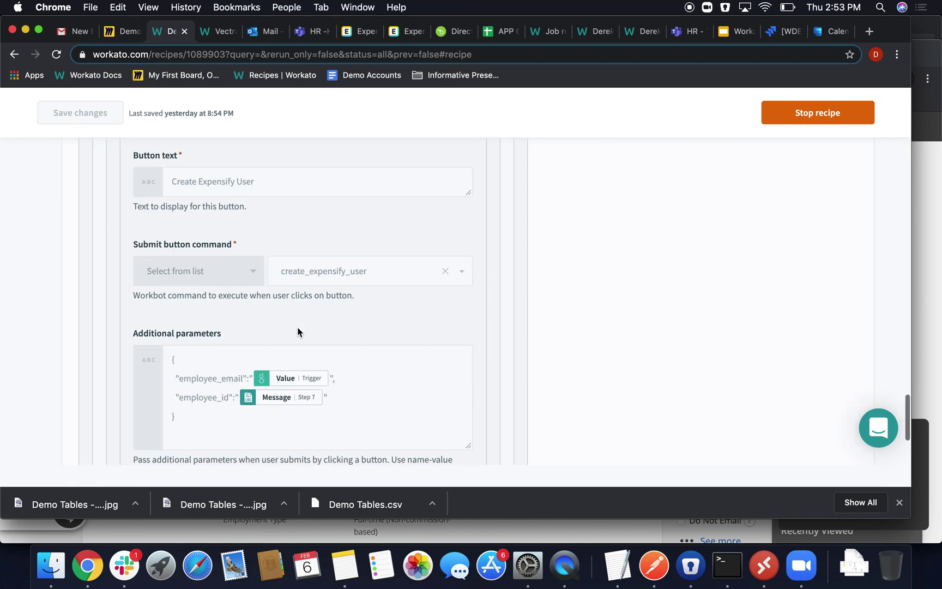
pyautogui.scroll(1, 297, 327)
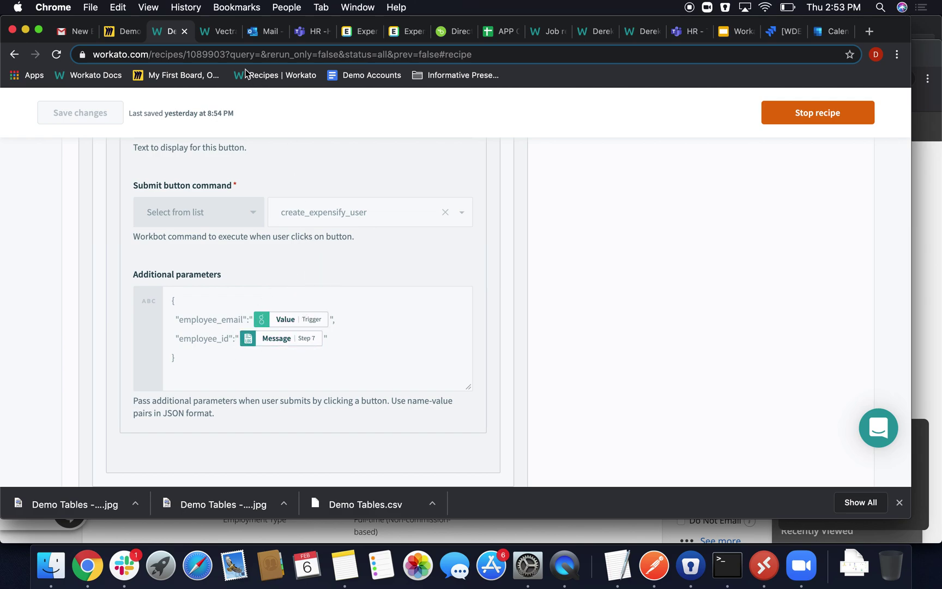
pyautogui.click(216, 34)
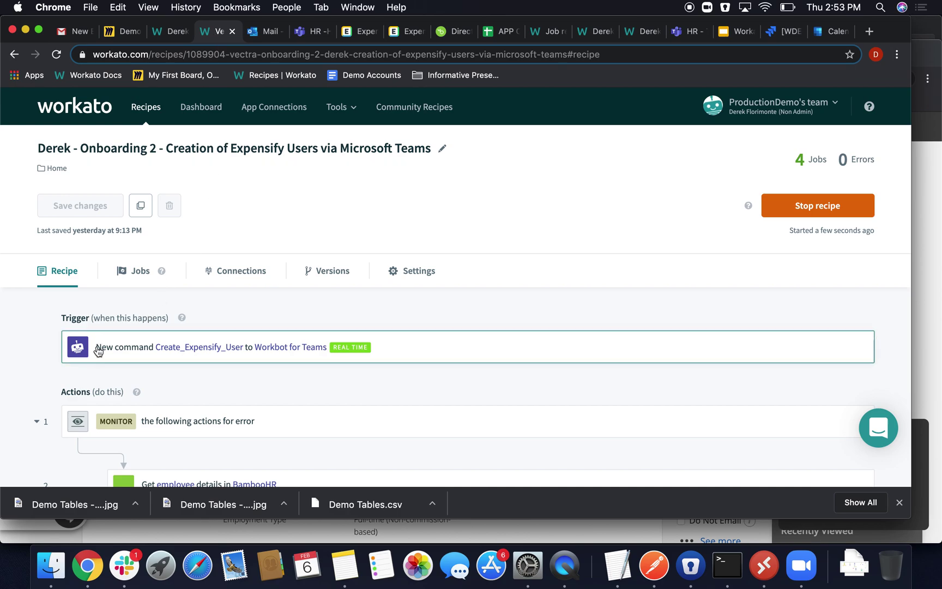
# - Scroll through the Expensify user recipe's trigger and action steps, from error monitoring to the Workbot reply
pyautogui.scroll(-1, 61, 299)
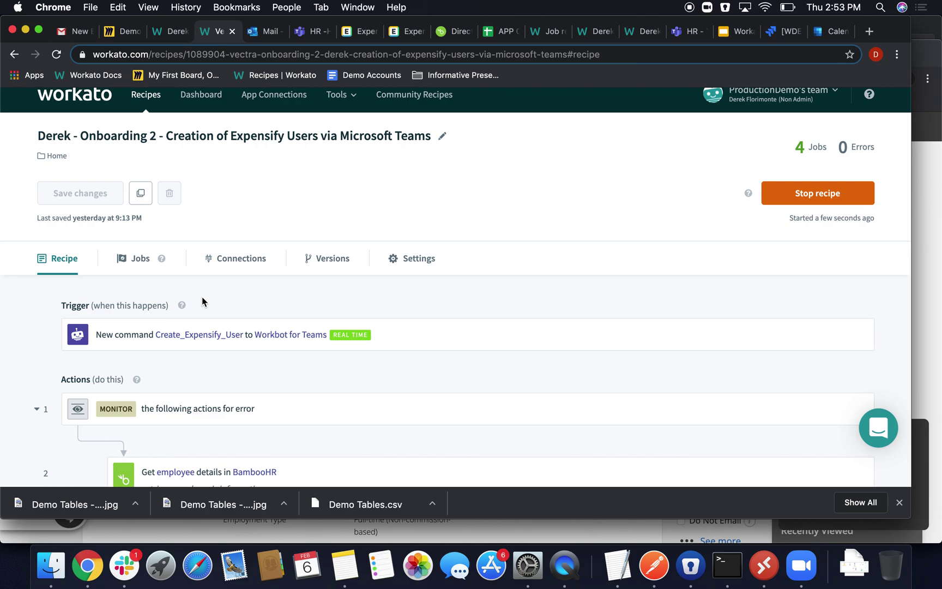
pyautogui.scroll(-3, 204, 300)
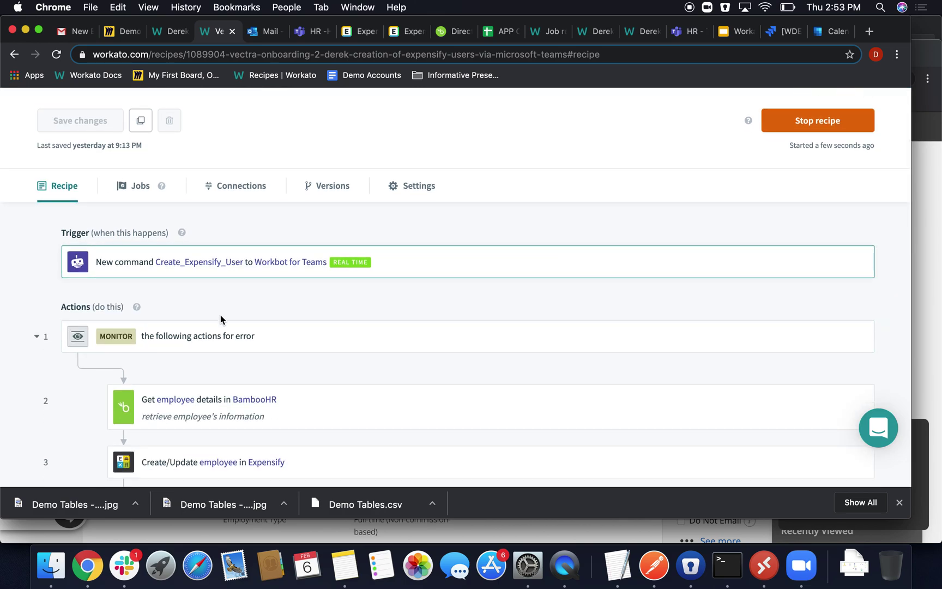
pyautogui.scroll(-4, 221, 320)
pyautogui.scroll(-3, 199, 267)
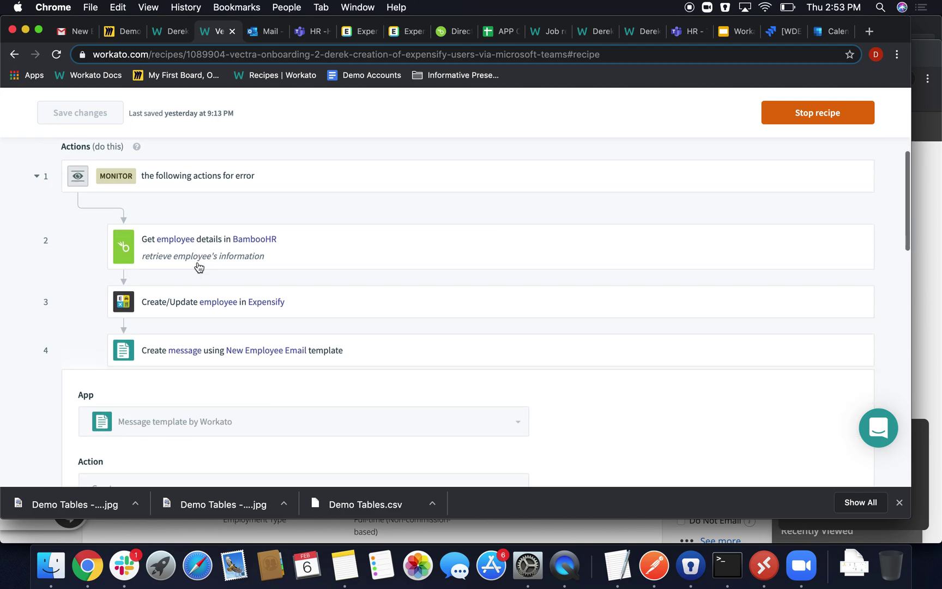
# - Expand step 4, 'Create message using New Employee Email template', and scroll to its template inputs
pyautogui.click(199, 345)
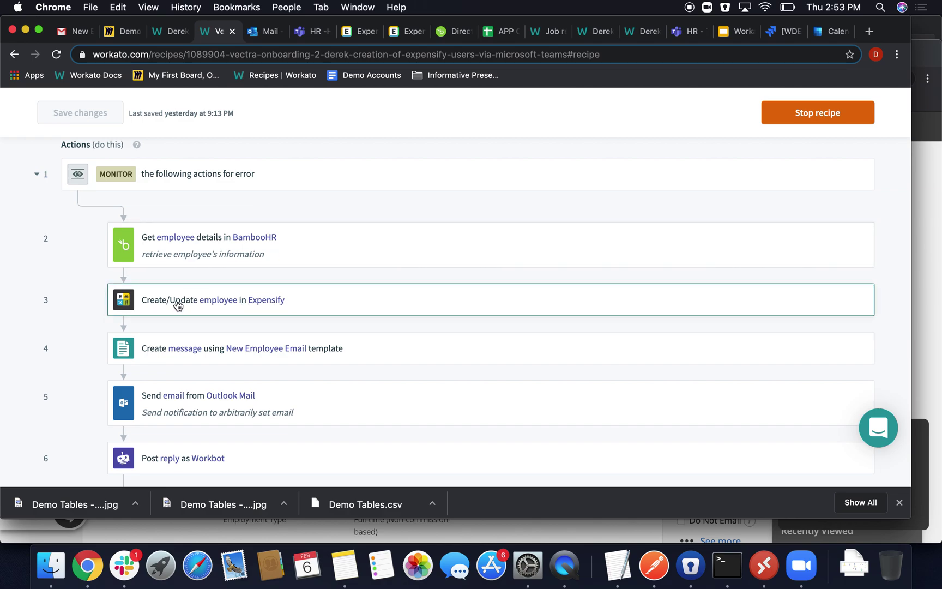
pyautogui.click(250, 355)
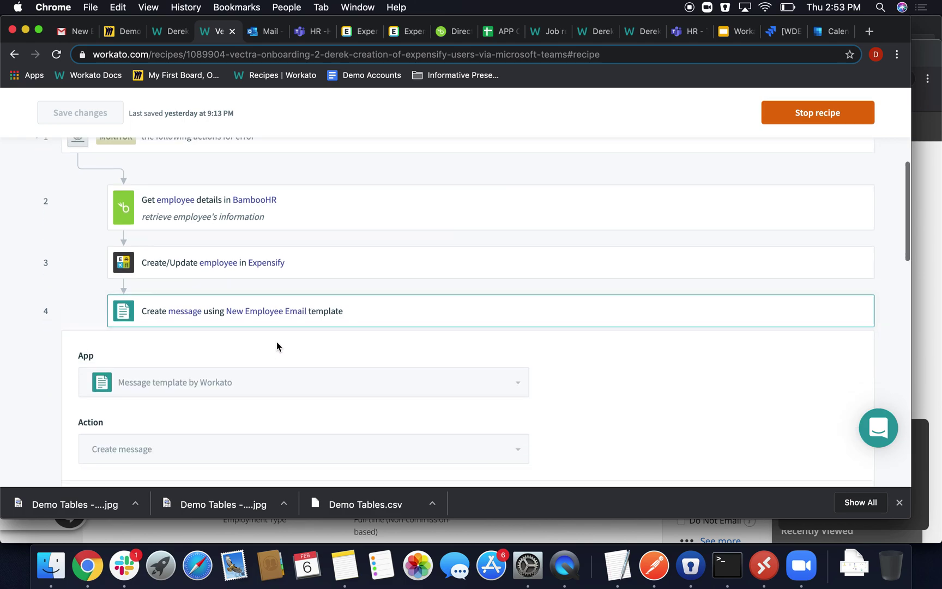
pyautogui.scroll(-2, 278, 279)
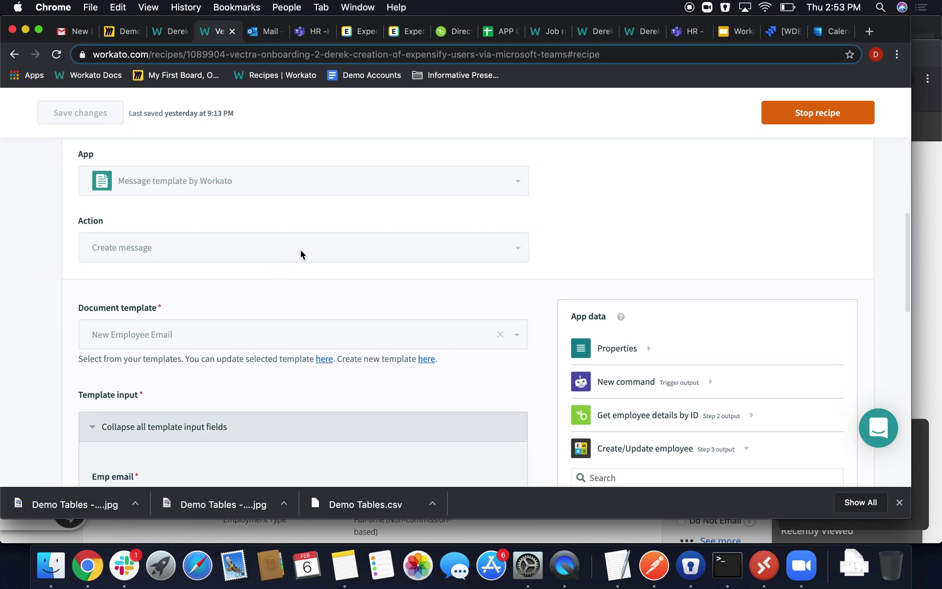
pyautogui.scroll(-3, 301, 253)
pyautogui.scroll(-5, 301, 250)
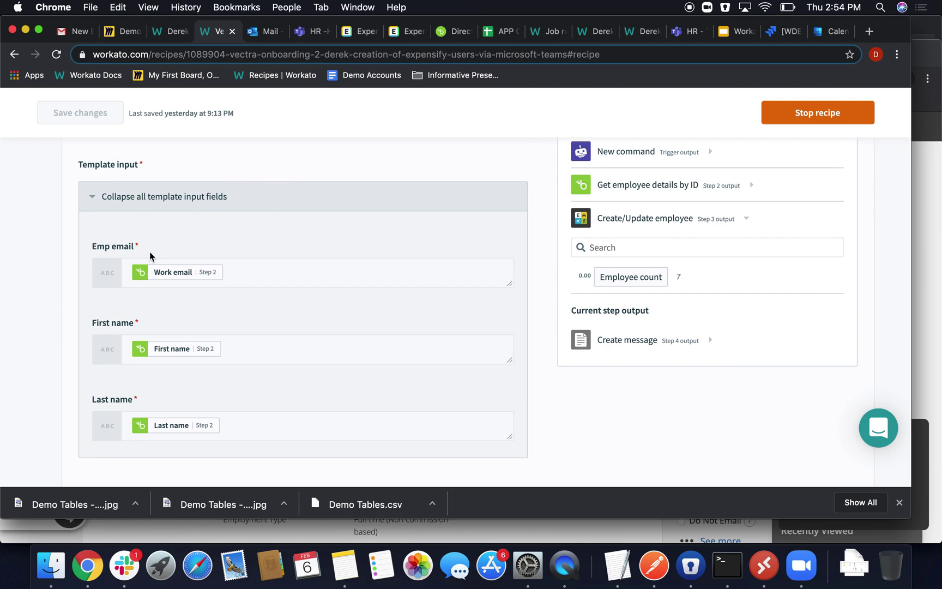
# - Point out the Emp email template input, then scroll back up and collapse the step
pyautogui.tripleClick(98, 250)
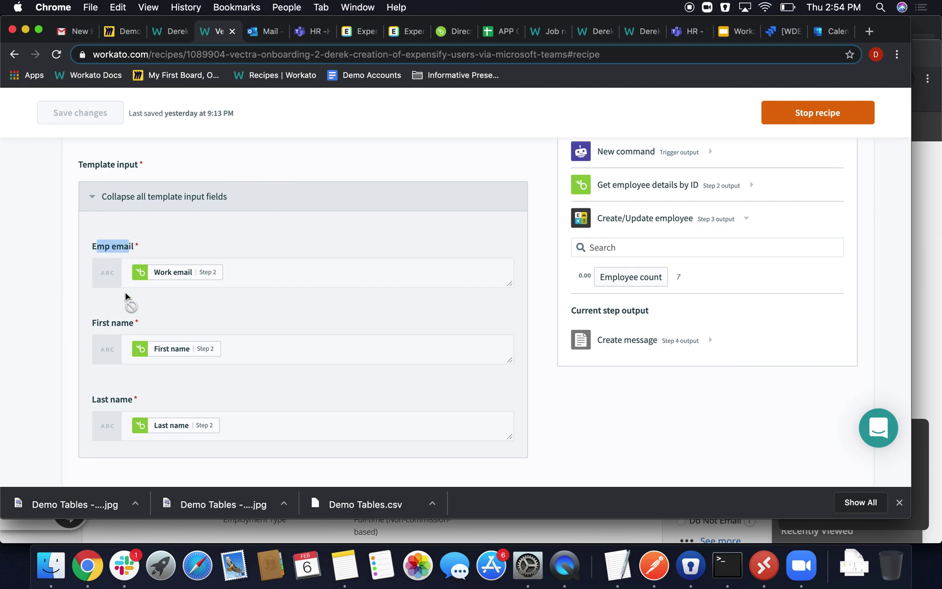
pyautogui.click(116, 328)
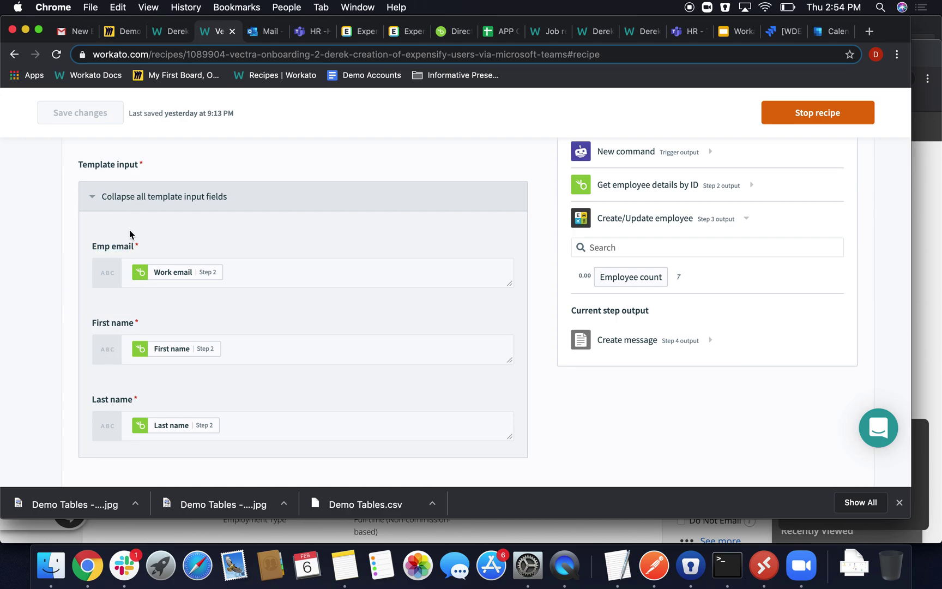
pyautogui.scroll(10, 130, 235)
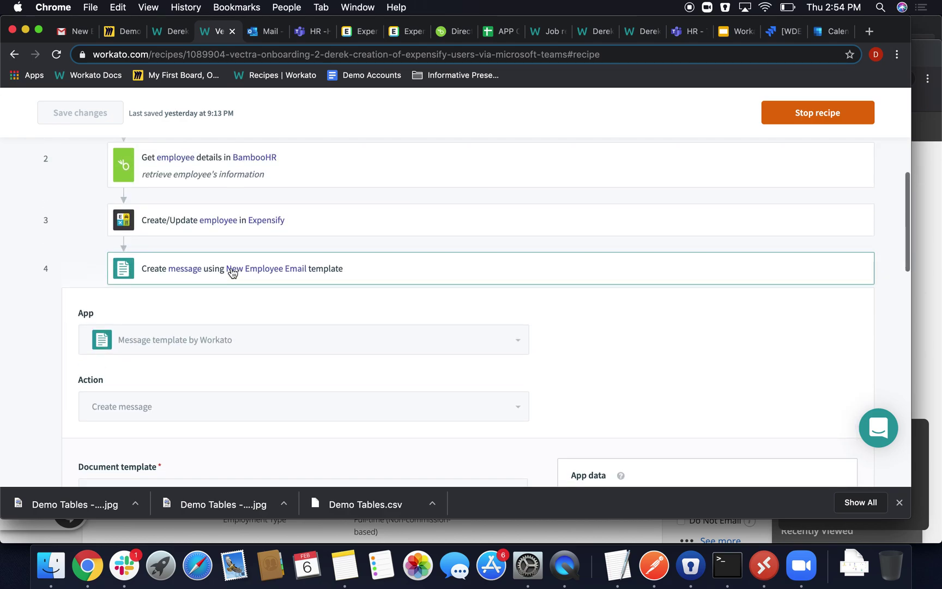
pyautogui.click(232, 271)
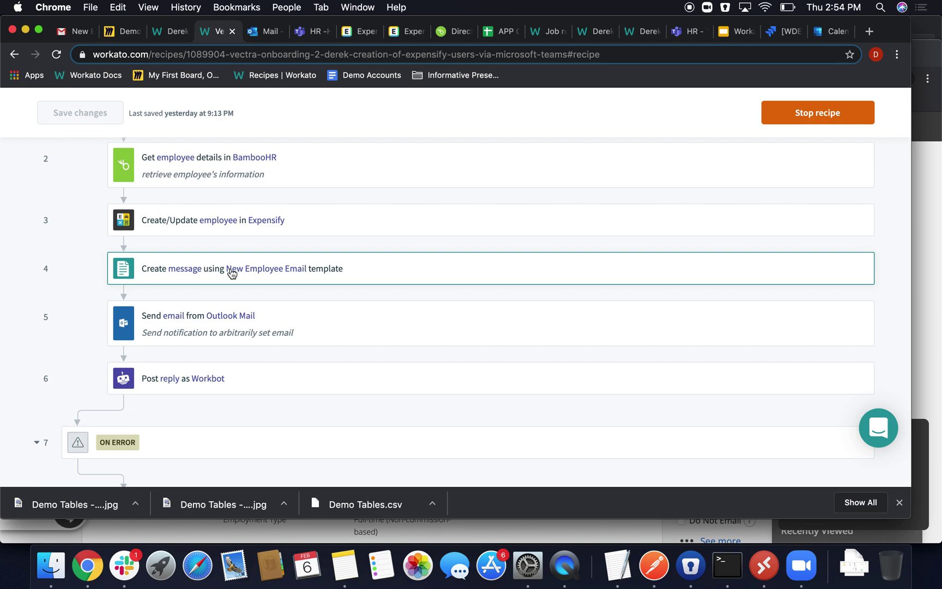
# - Review the From, To and BCC fields of step 5, 'Send email from Outlook Mail', then collapse it
pyautogui.click(227, 316)
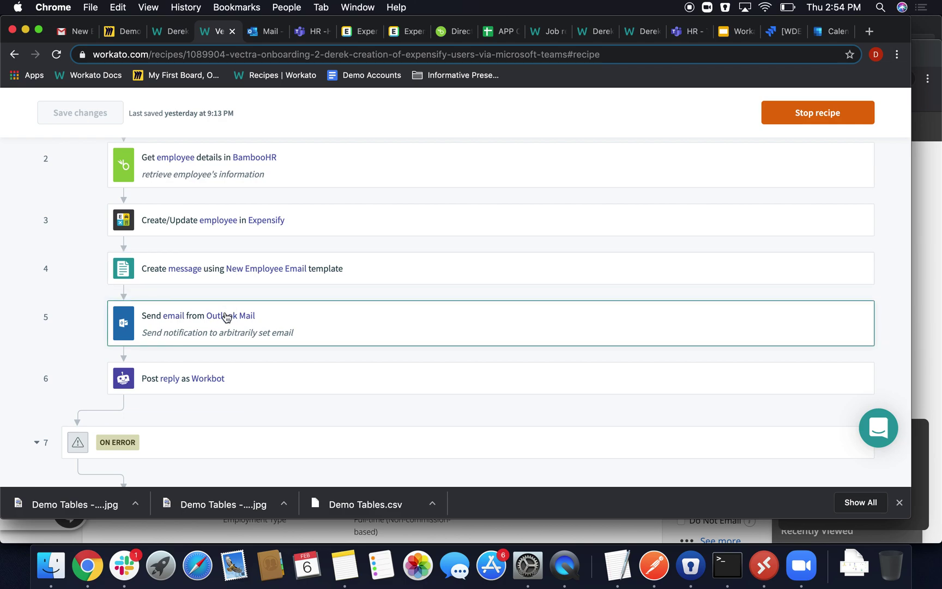
pyautogui.scroll(-6, 201, 343)
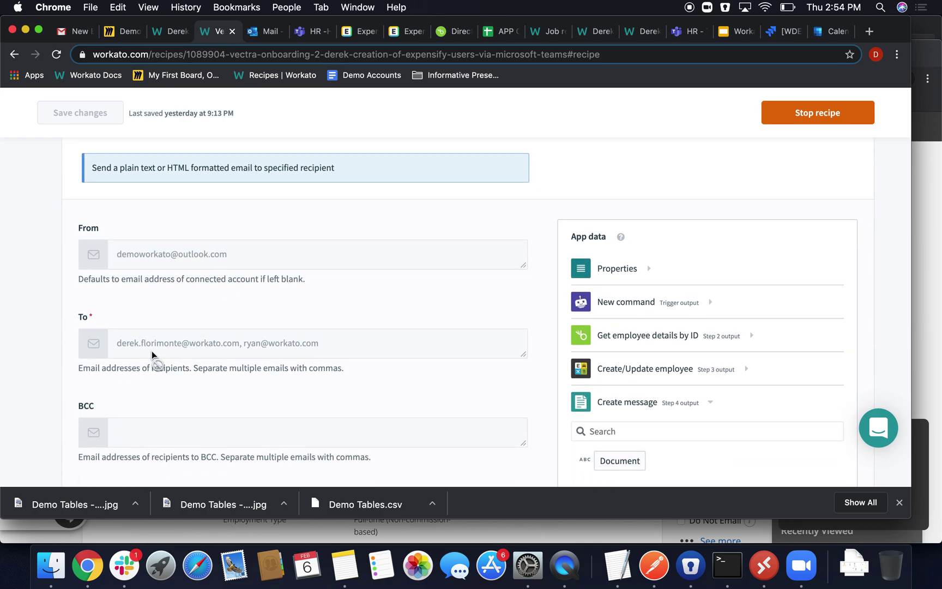
pyautogui.scroll(10, 275, 334)
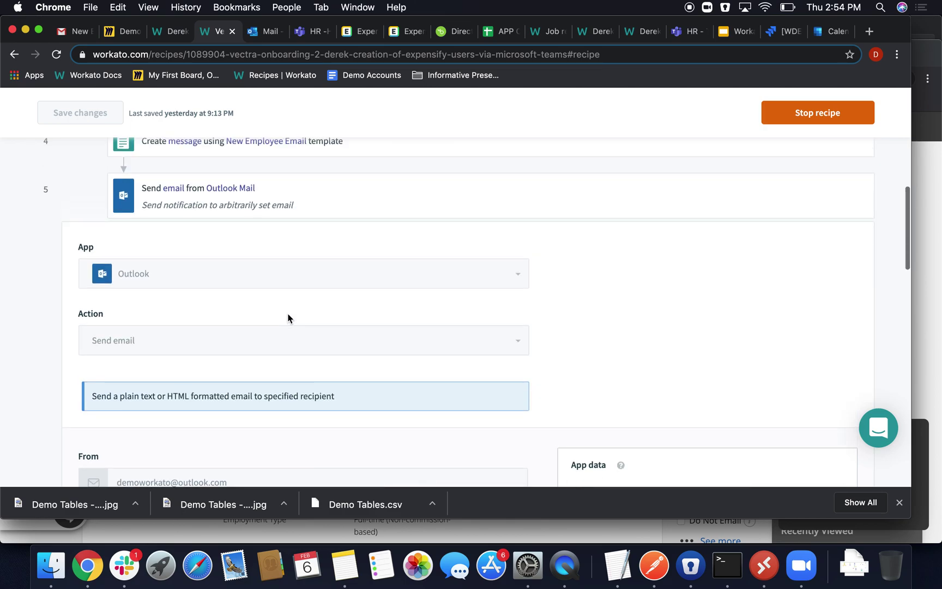
pyautogui.click(276, 267)
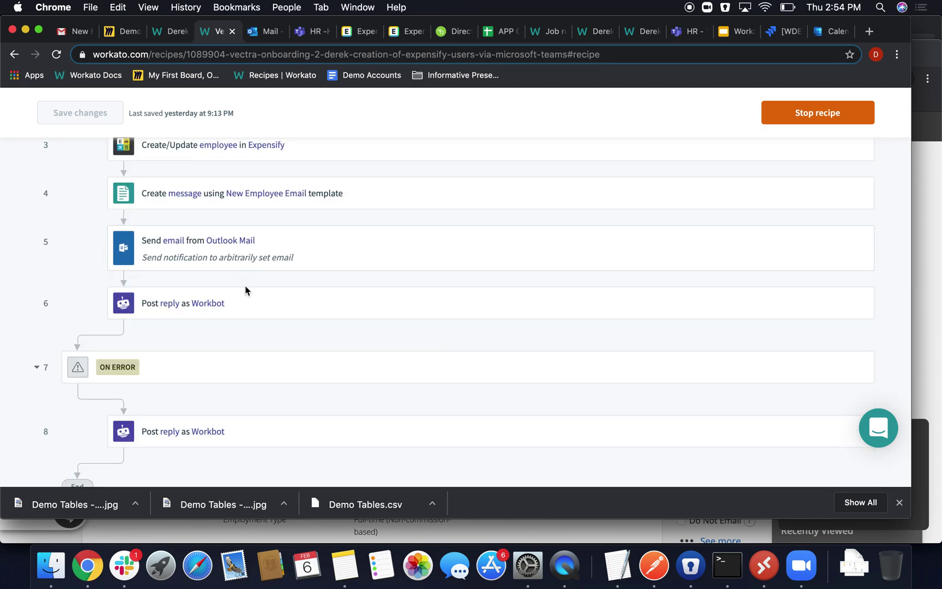
pyautogui.scroll(9, 218, 312)
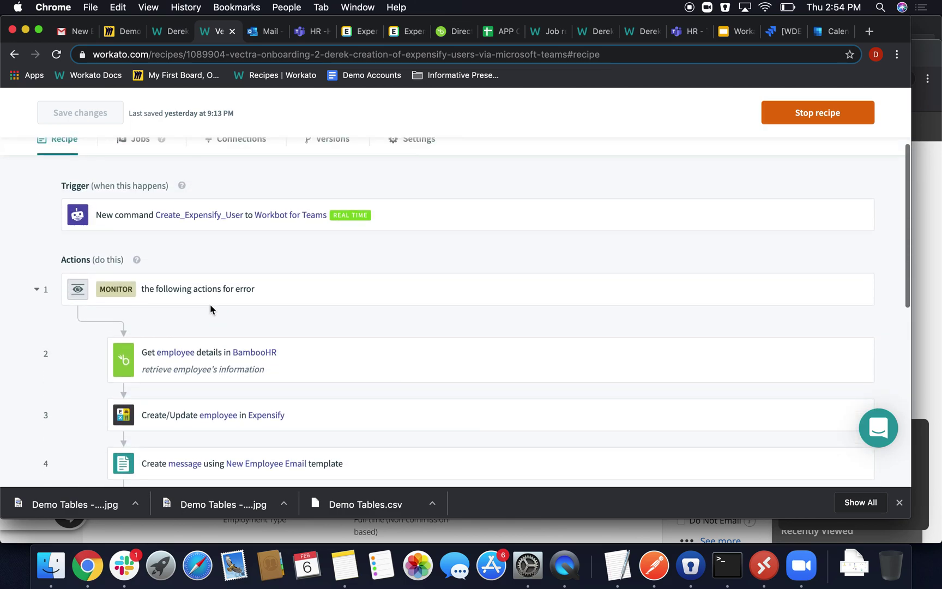
pyautogui.scroll(-3, 157, 283)
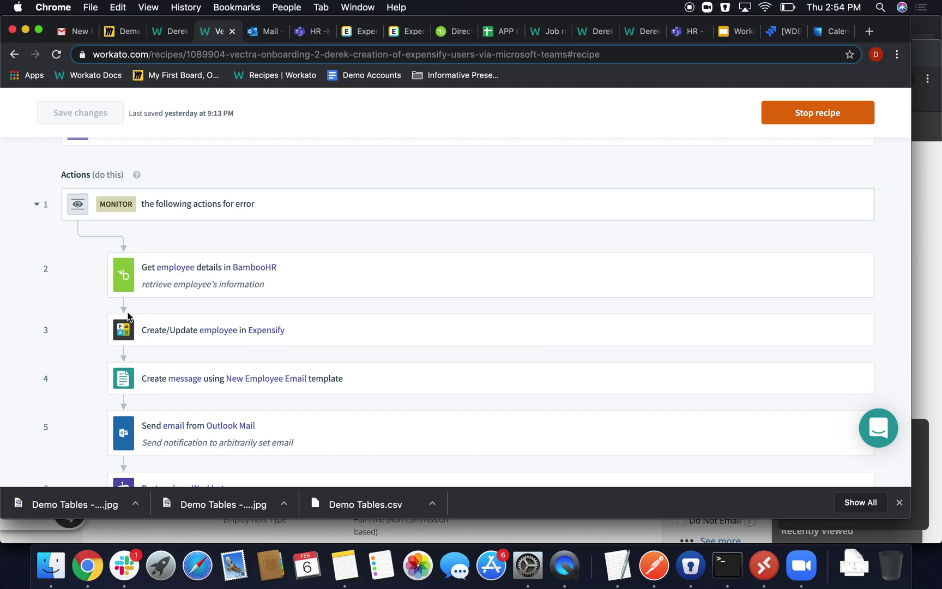
pyautogui.scroll(-2, 126, 314)
pyautogui.scroll(-1, 127, 314)
pyautogui.scroll(2, 128, 311)
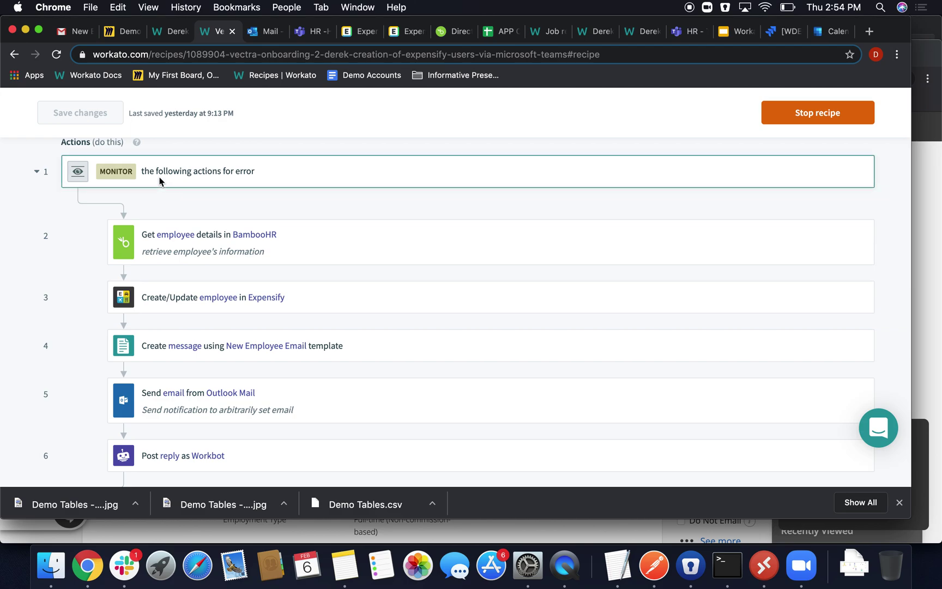
pyautogui.scroll(-3, 152, 201)
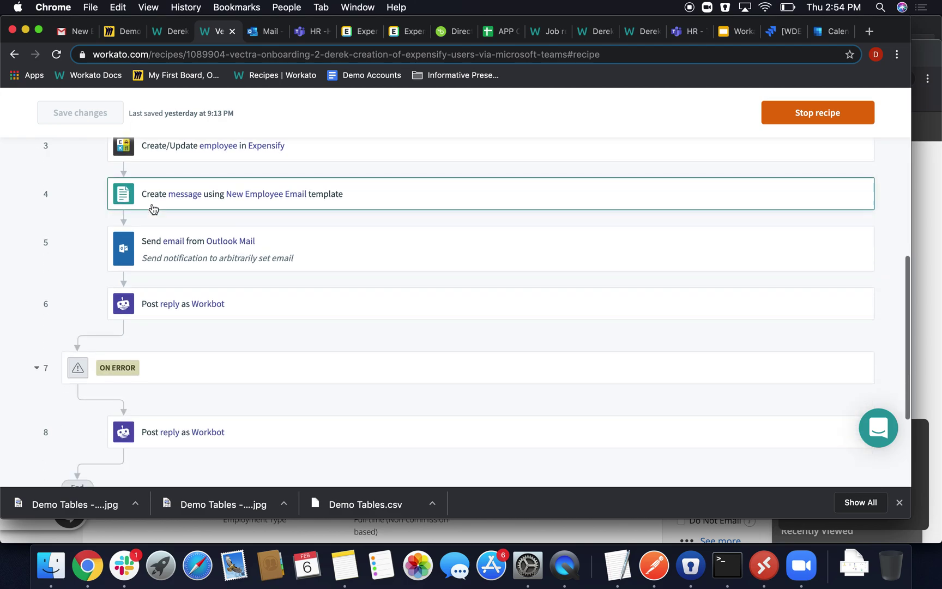
pyautogui.scroll(2, 135, 289)
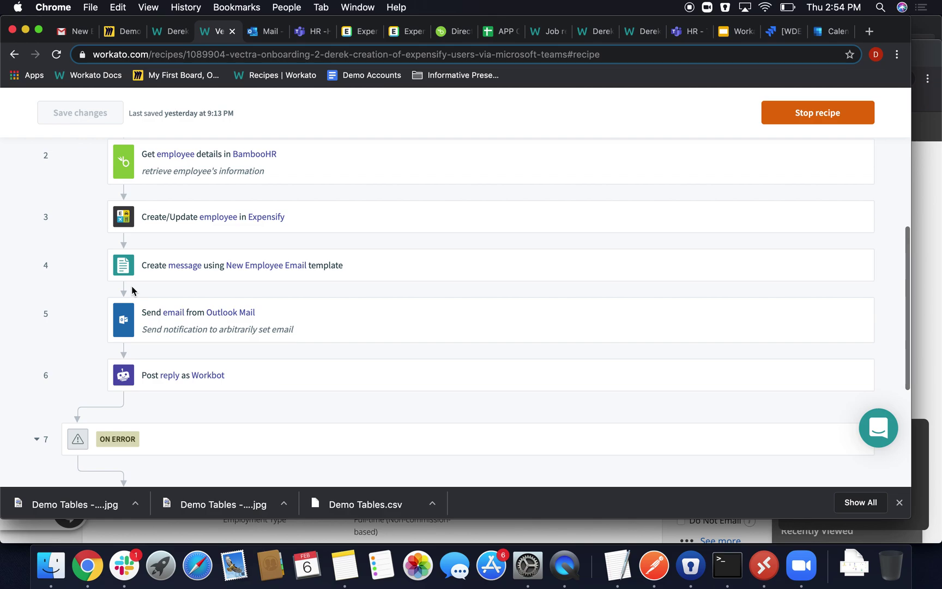
pyautogui.scroll(-1, 163, 384)
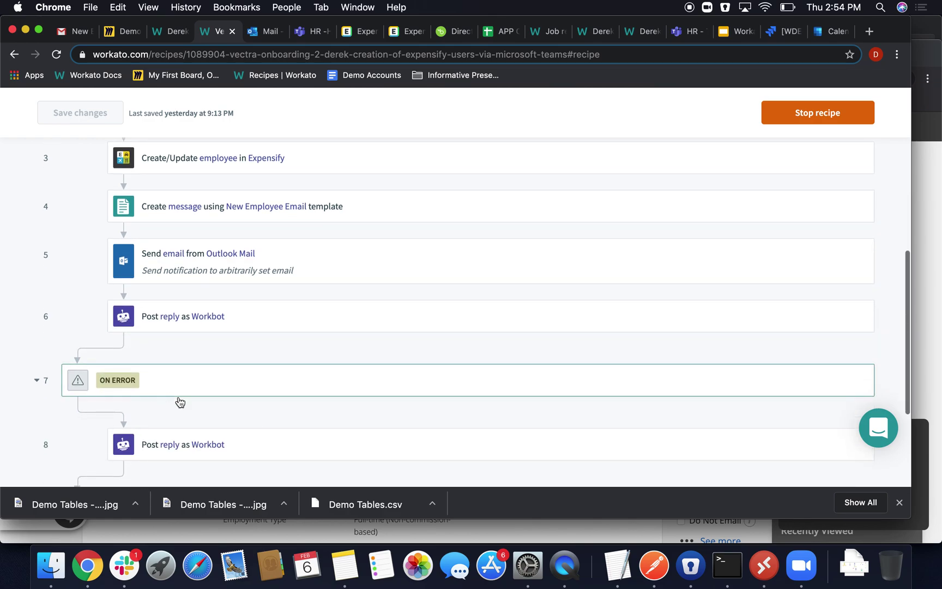
pyautogui.scroll(5, 144, 442)
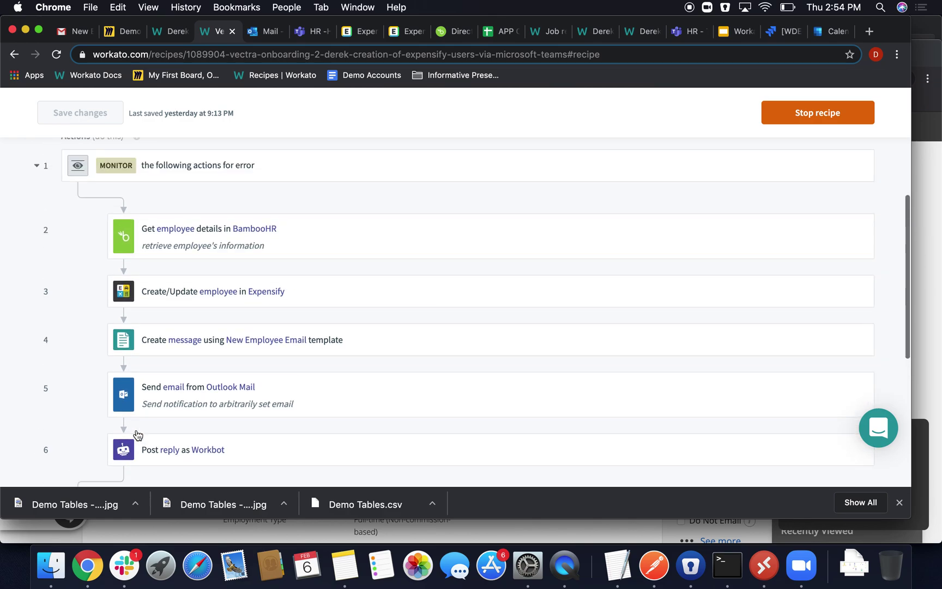